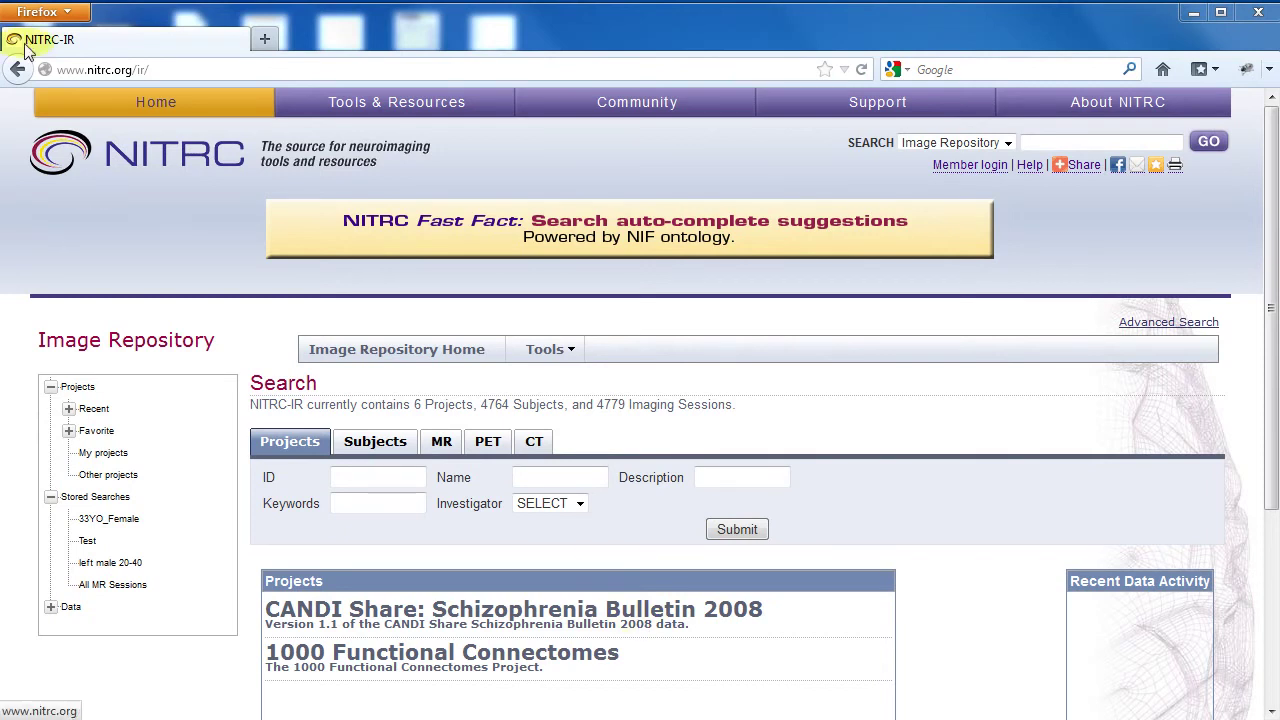
- Open the new user registration form from the NITRC home page and review its fields and email subscription options
click(148, 112)
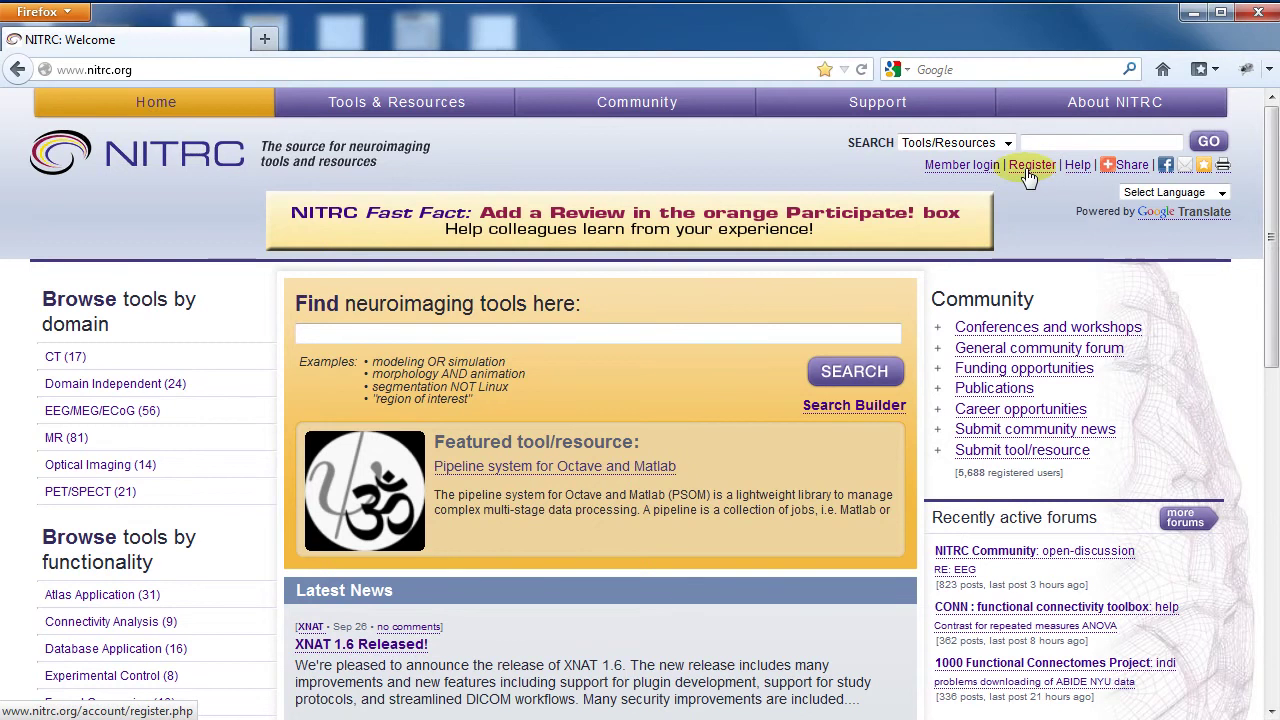
click(1030, 166)
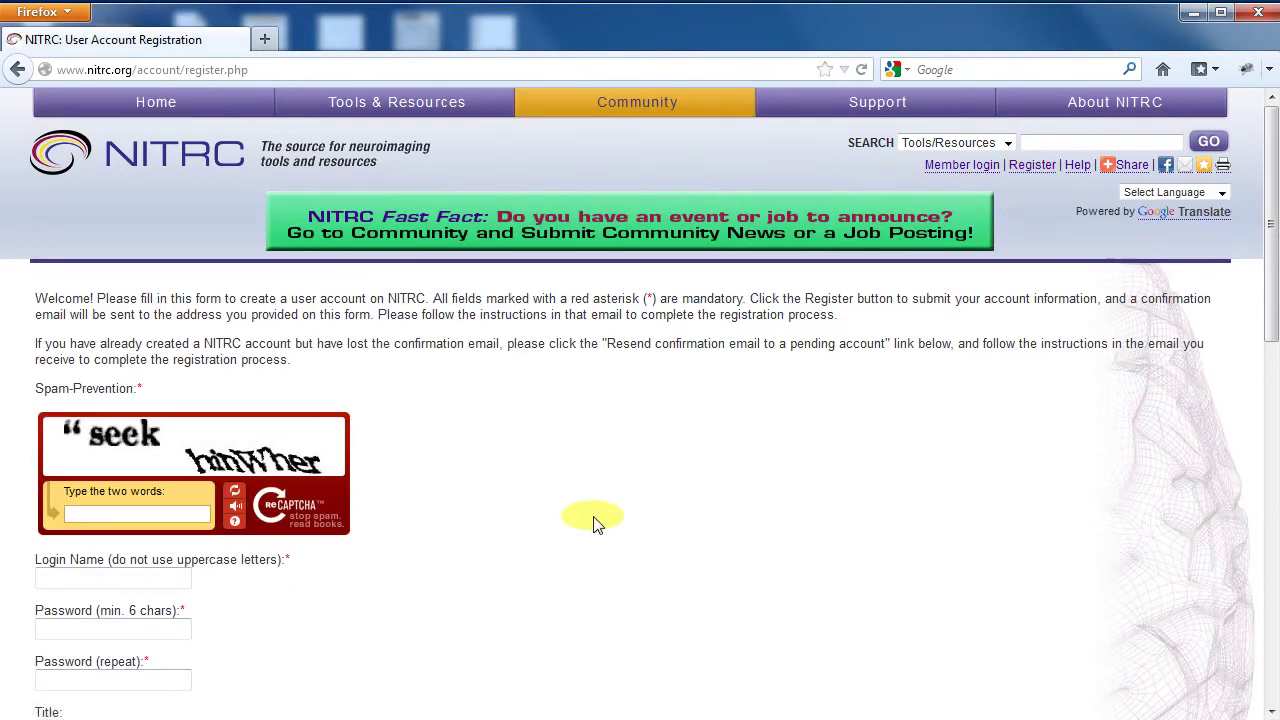
scroll(594, 525, down, 10)
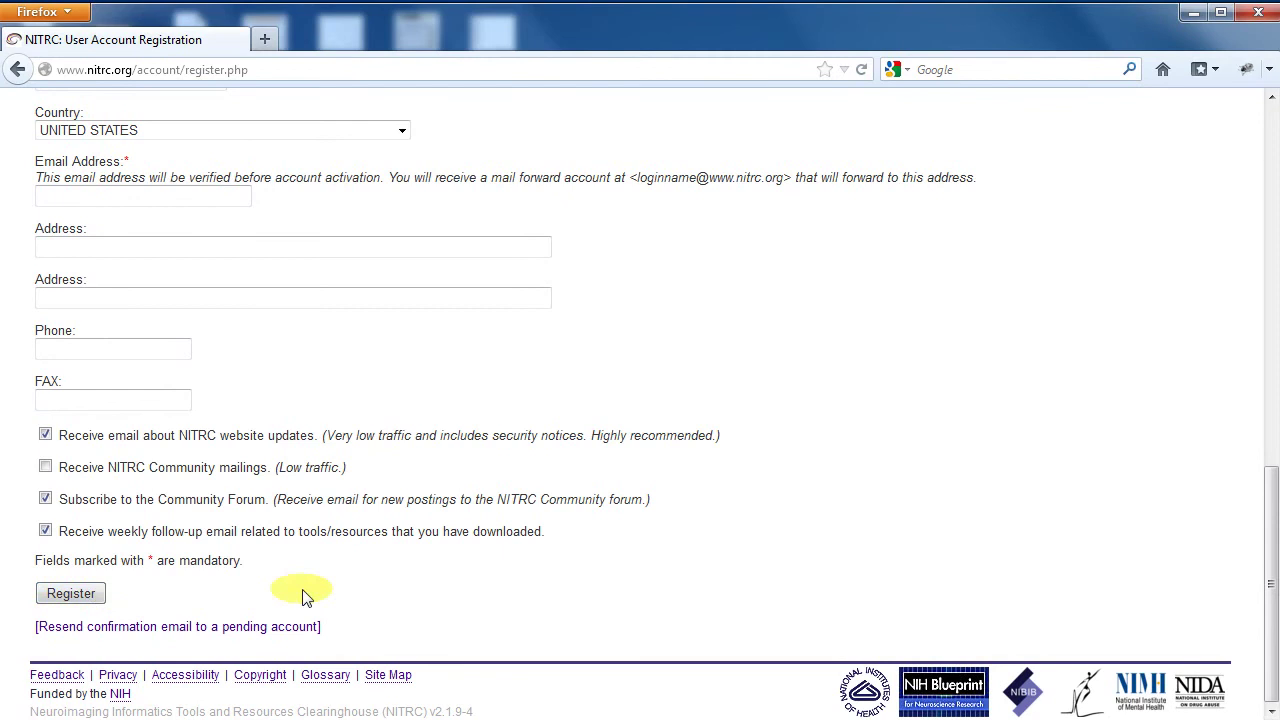
scroll(900, 550, up, 8)
scroll(900, 550, up, 3)
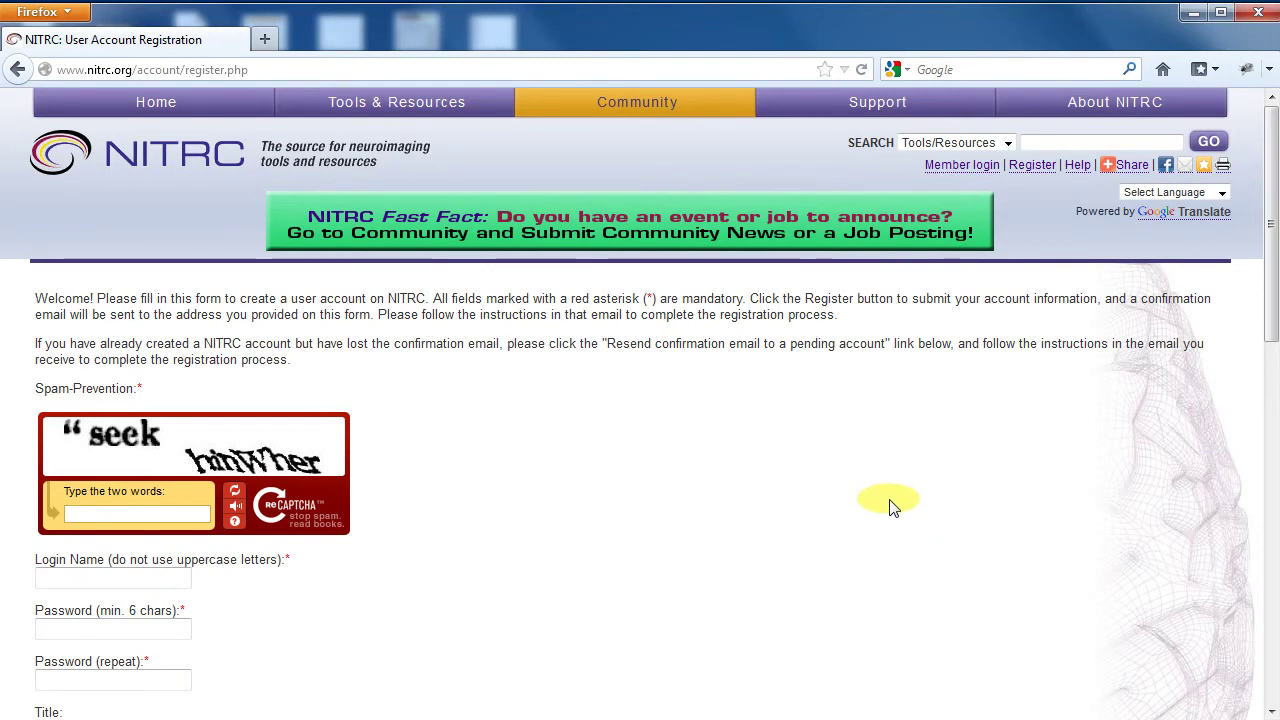
- Log in to NITRC as a member with the login name videouser and the account password
click(965, 168)
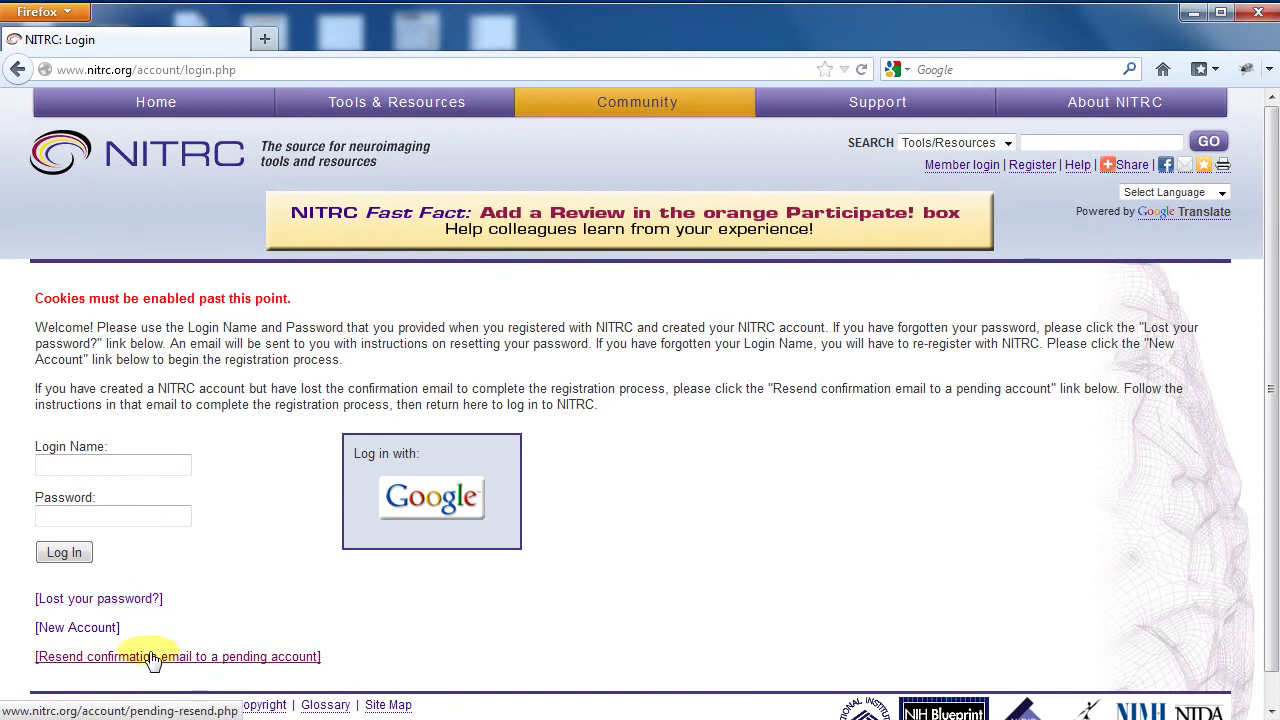
click(123, 460)
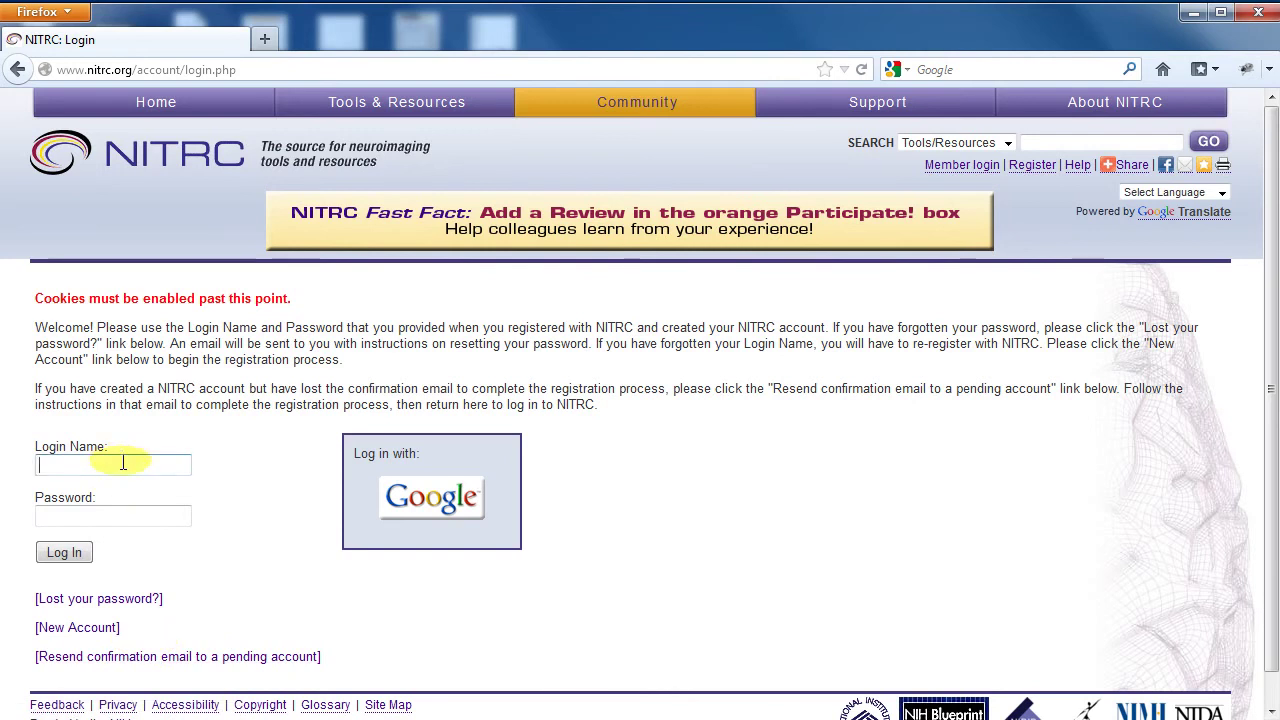
text(v)
click(117, 489)
click(44, 516)
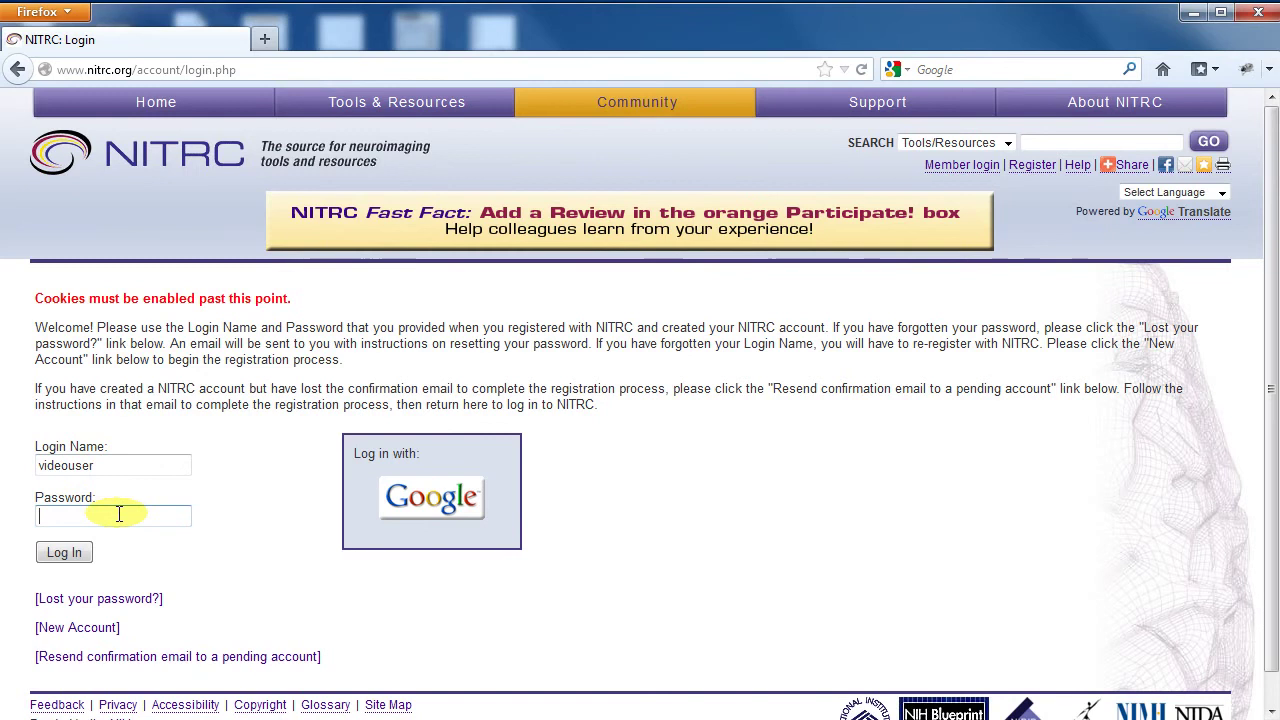
text(******)
click(62, 556)
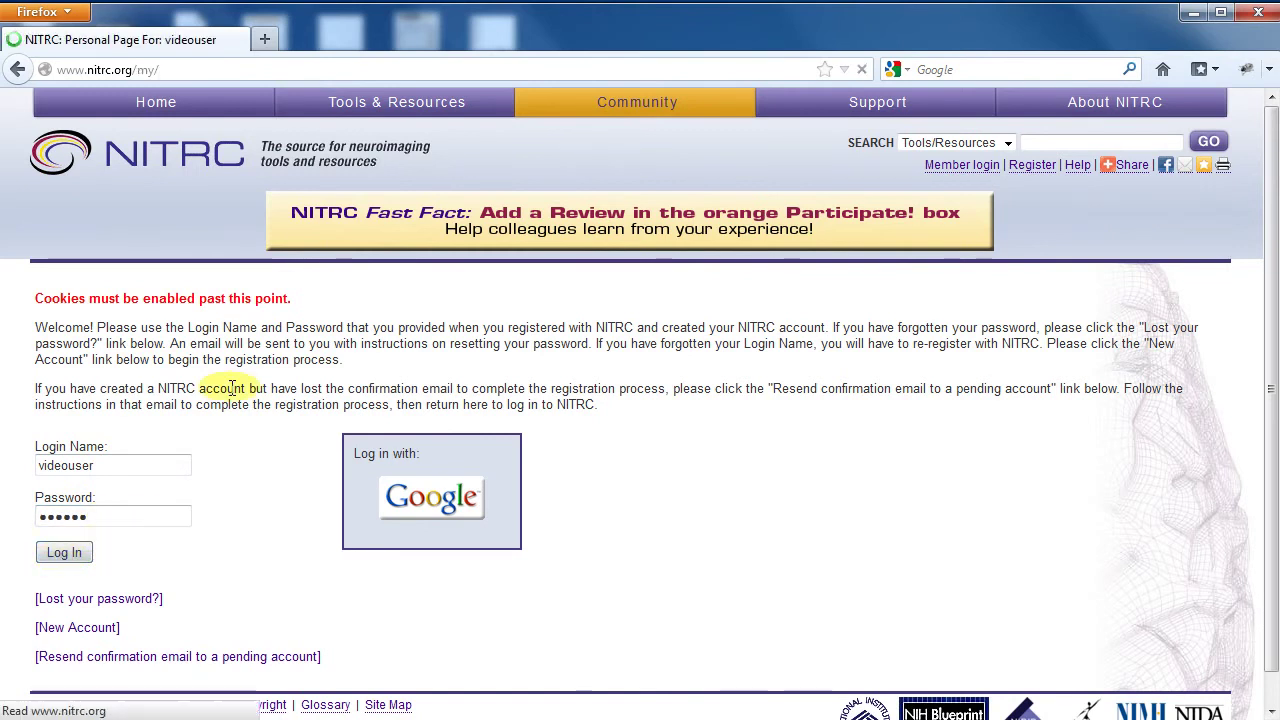
- Open the Image Repository and list the projects grouped under Other projects
mouse_move(338, 104)
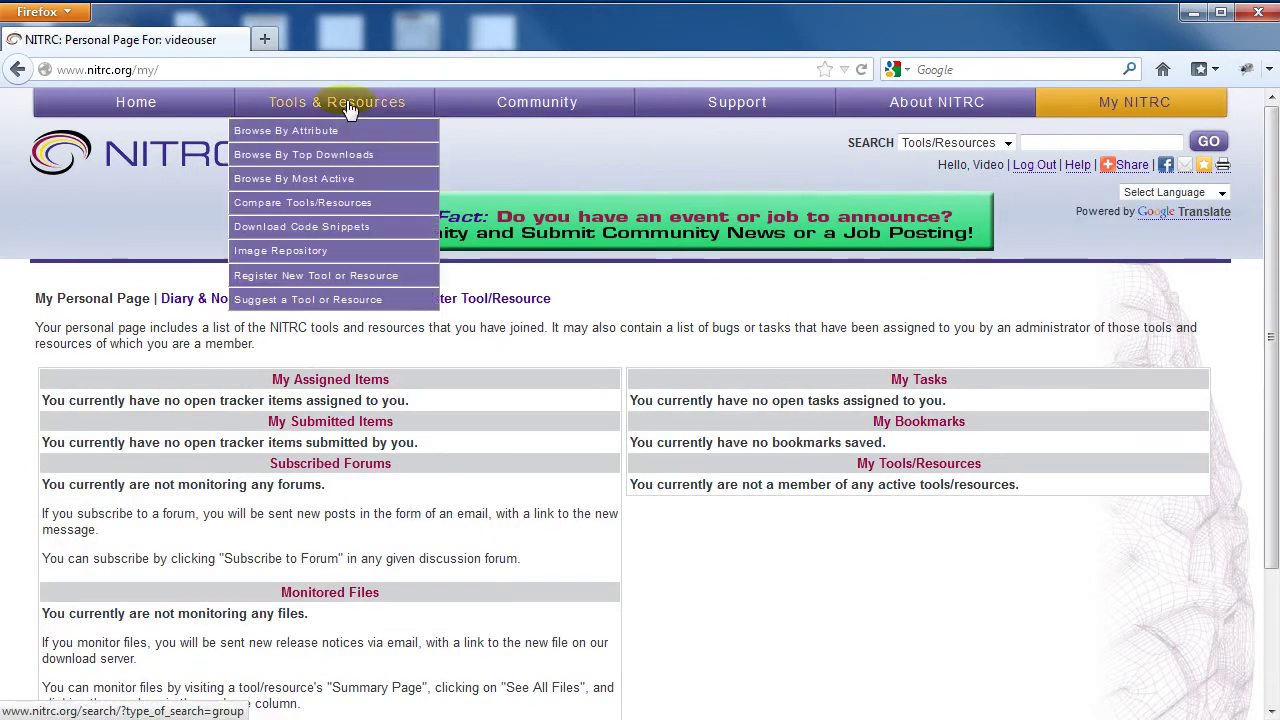
click(325, 256)
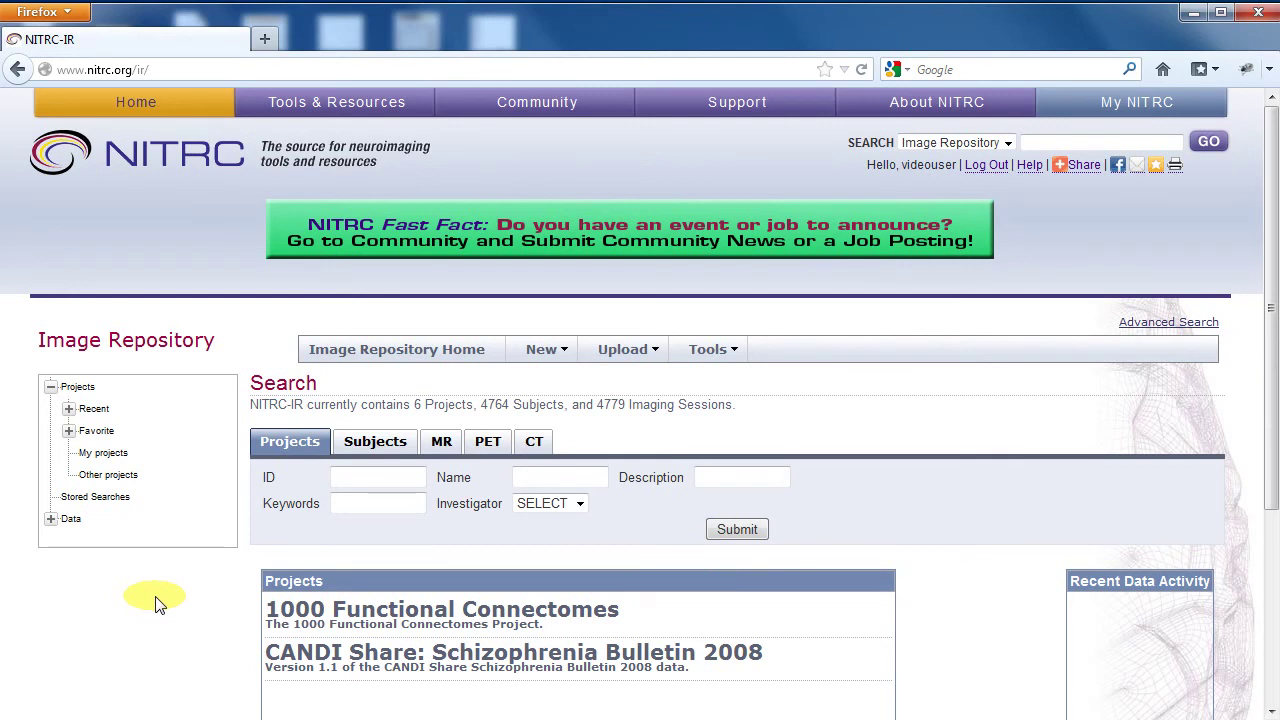
click(98, 479)
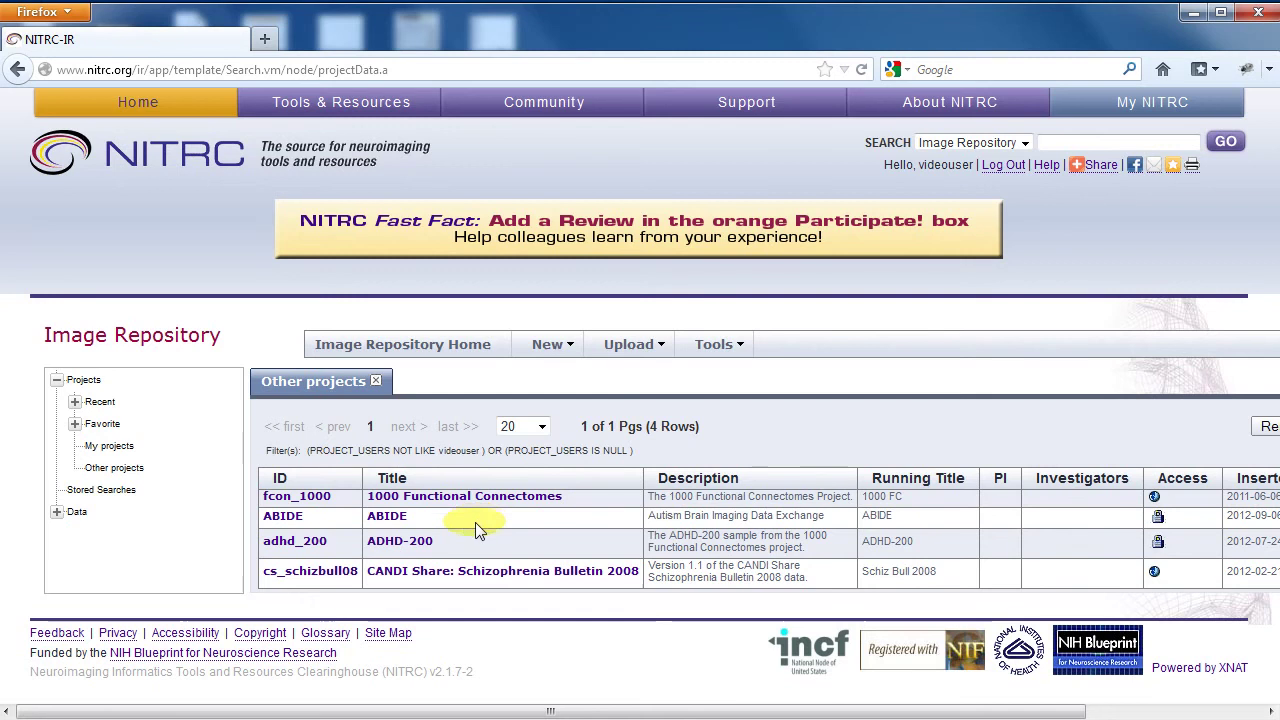
- View the ABIDE project's data access request form, leaving it unsubmitted, and return to the Image Repository home page
click(381, 518)
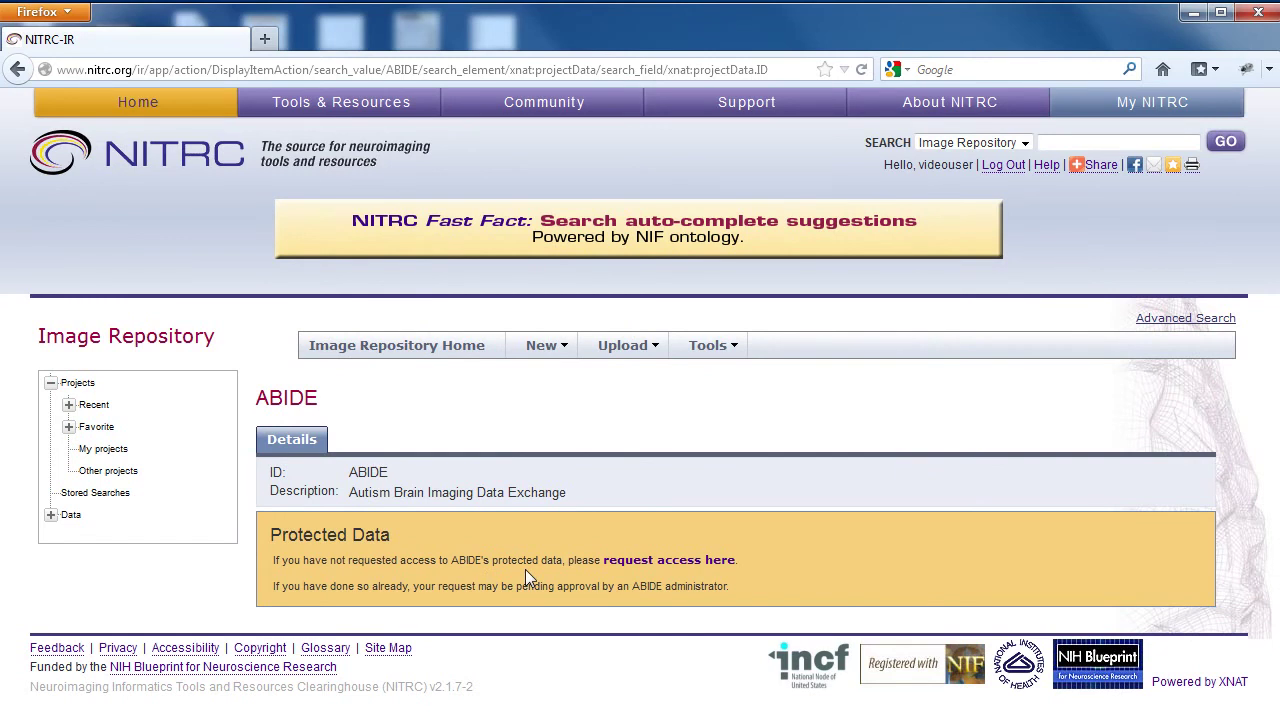
click(652, 566)
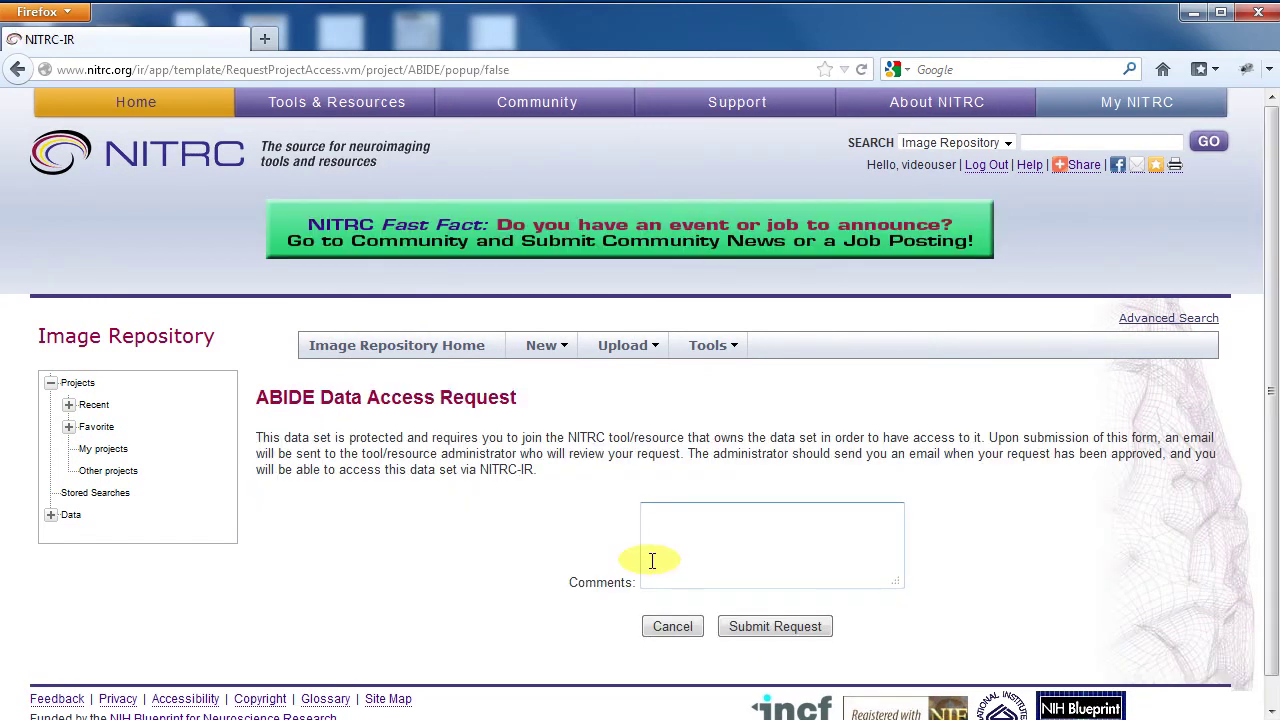
click(655, 563)
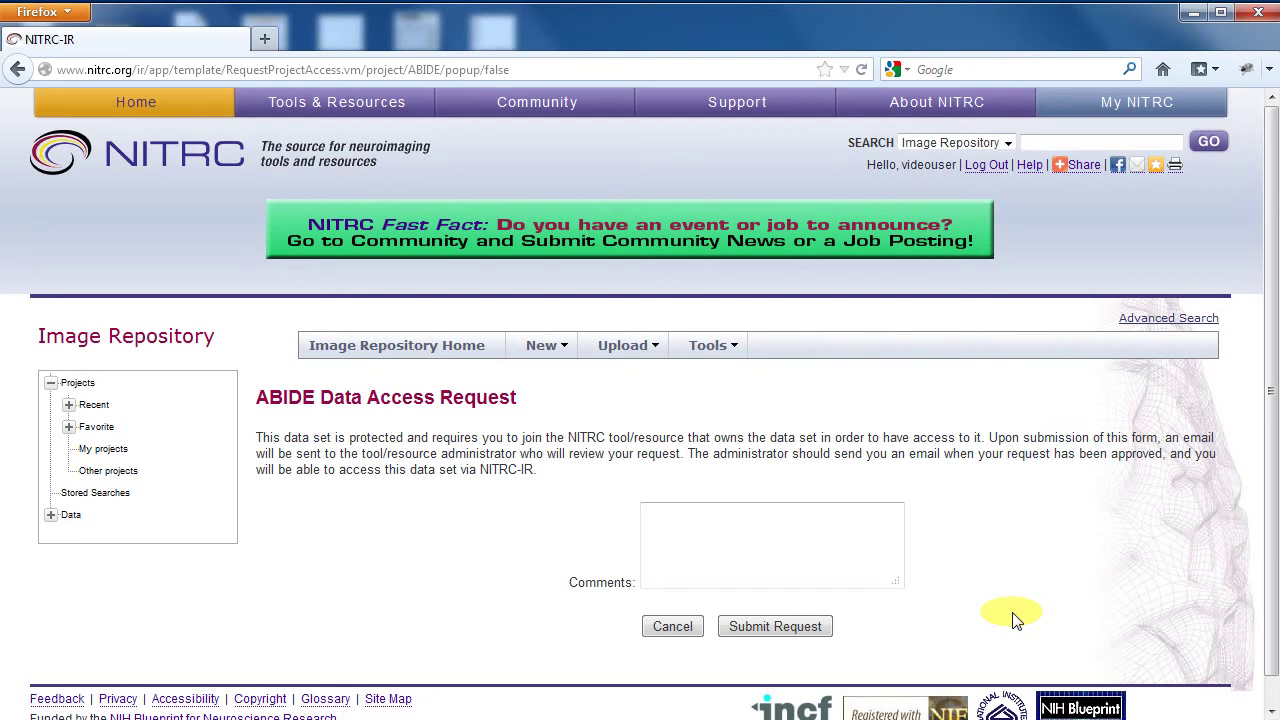
click(370, 350)
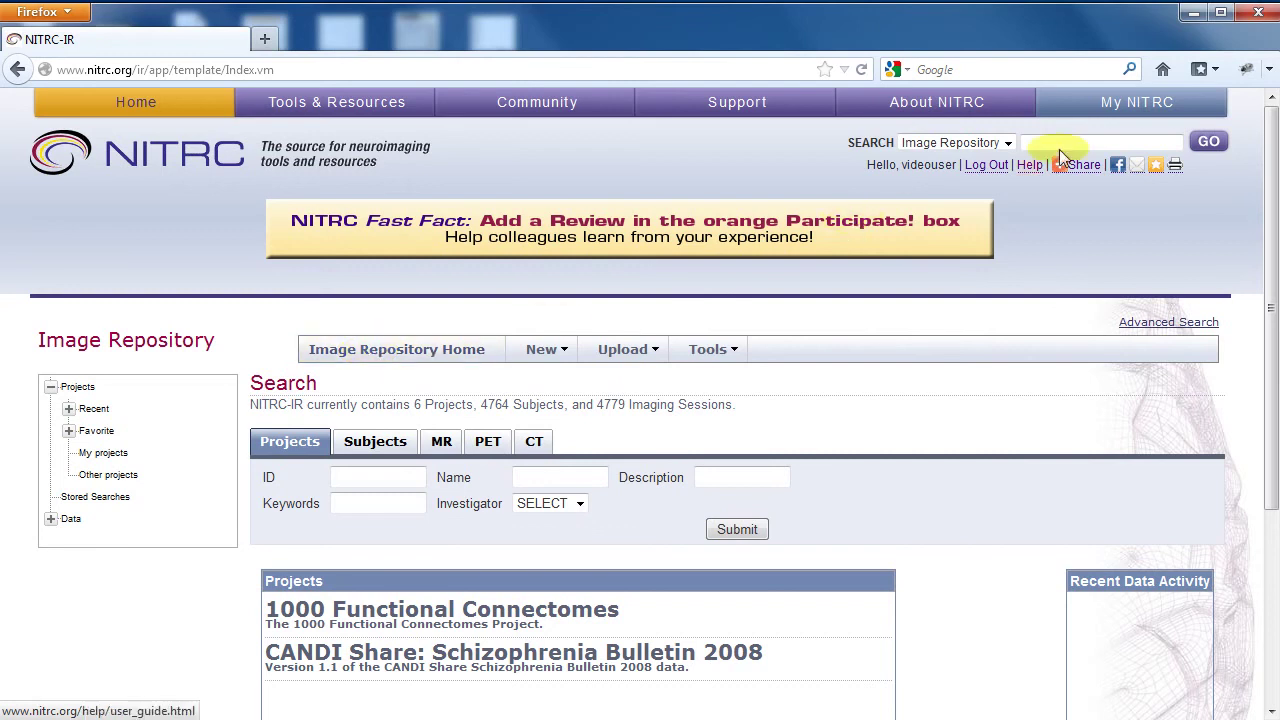
- Log out of the current account and log in with the login name videomember and the account password
click(1000, 168)
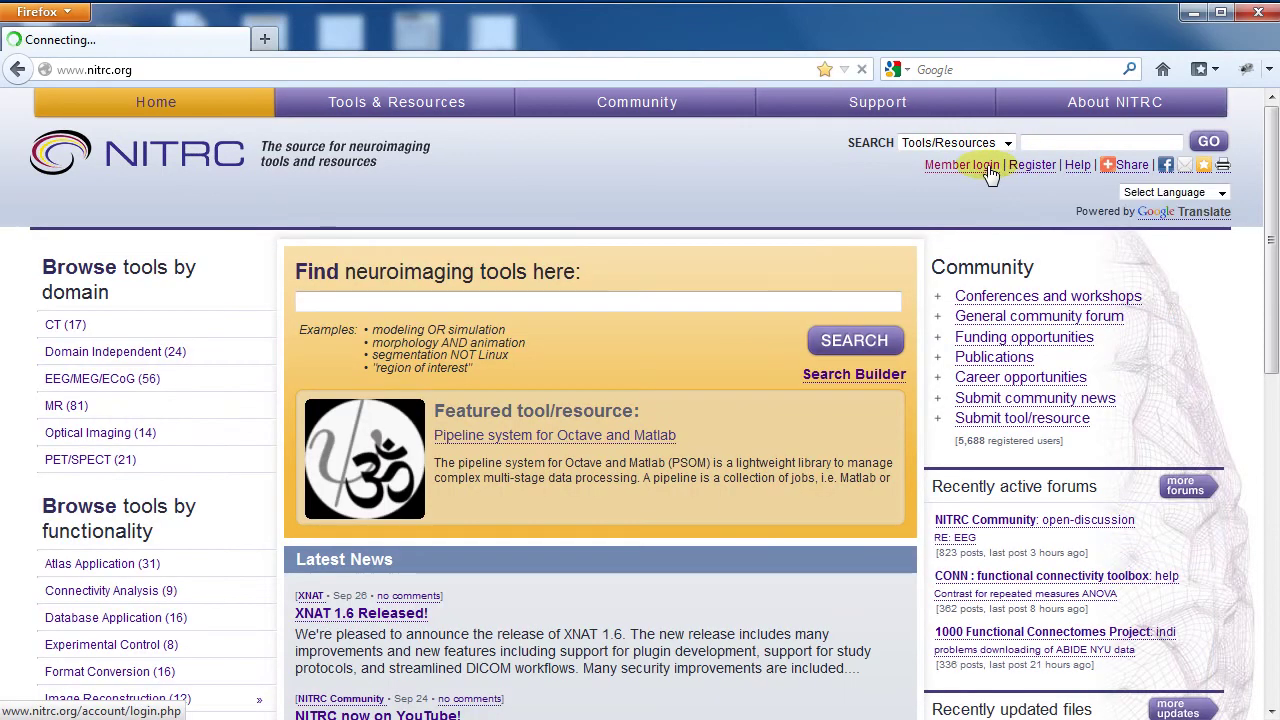
click(988, 167)
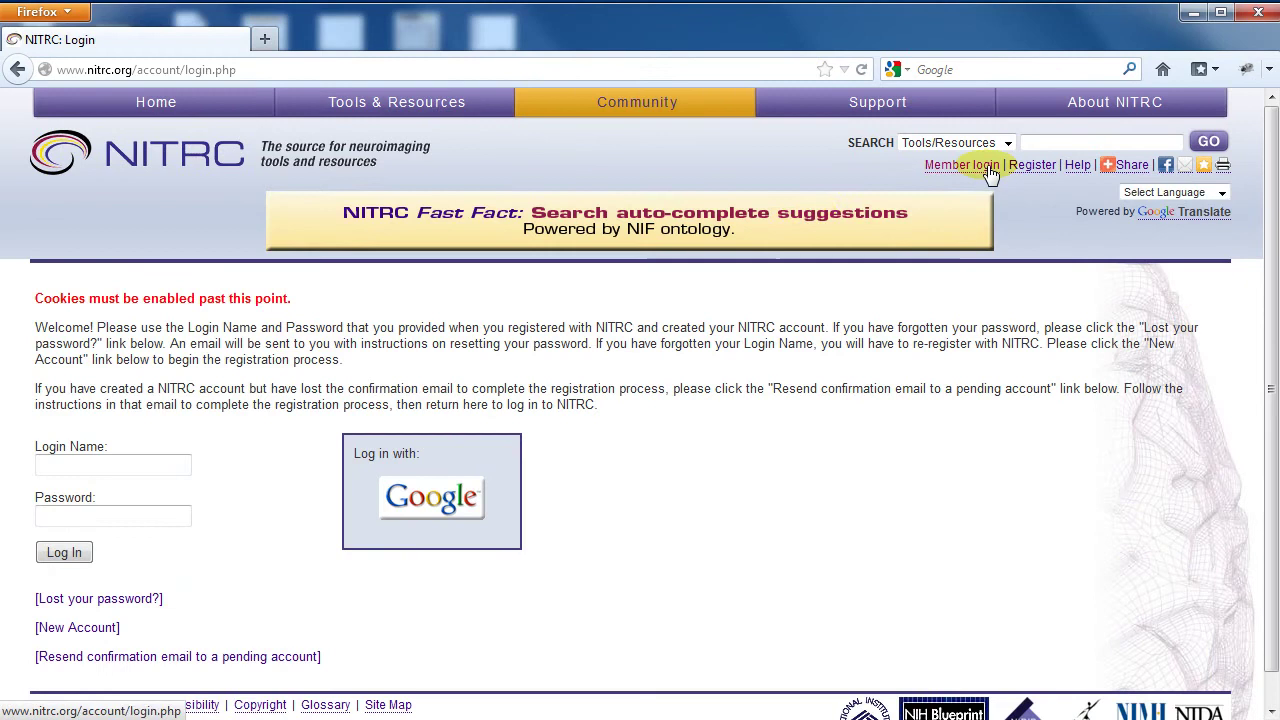
click(91, 464)
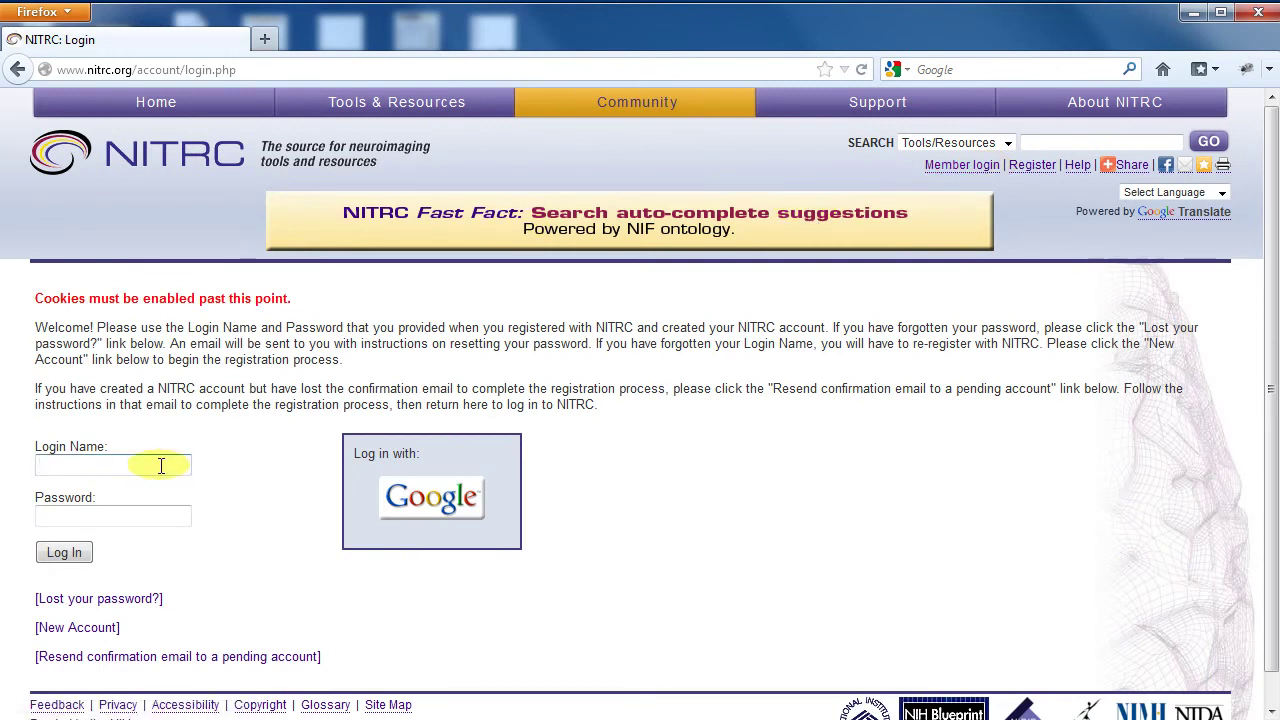
text(v)
click(125, 502)
click(125, 512)
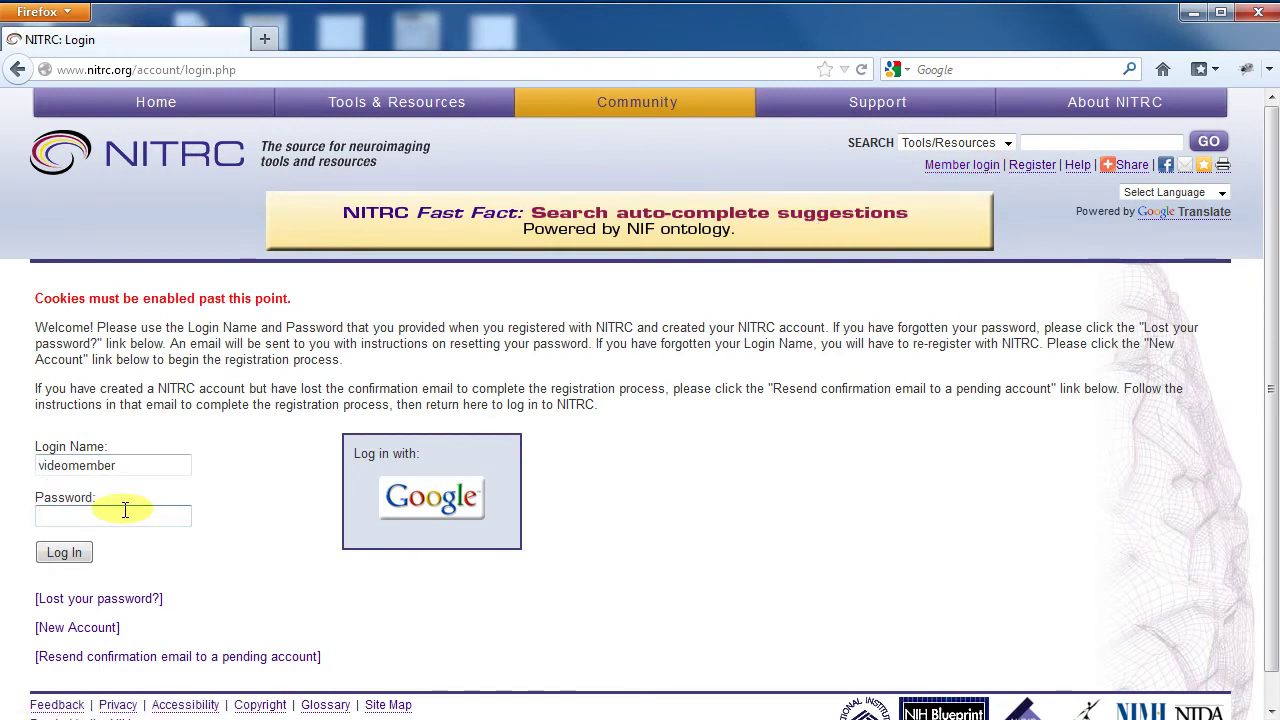
click(70, 556)
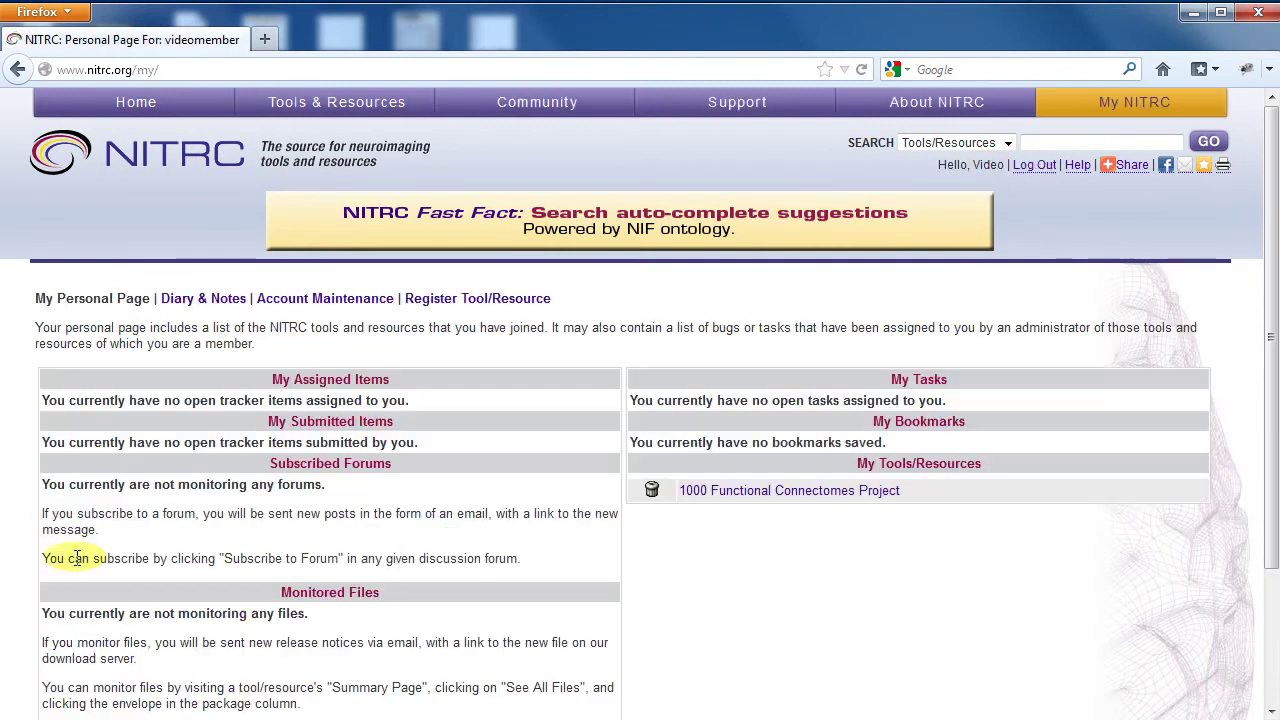
- Open the Image Repository under the new login and review the list of available projects
mouse_move(336, 104)
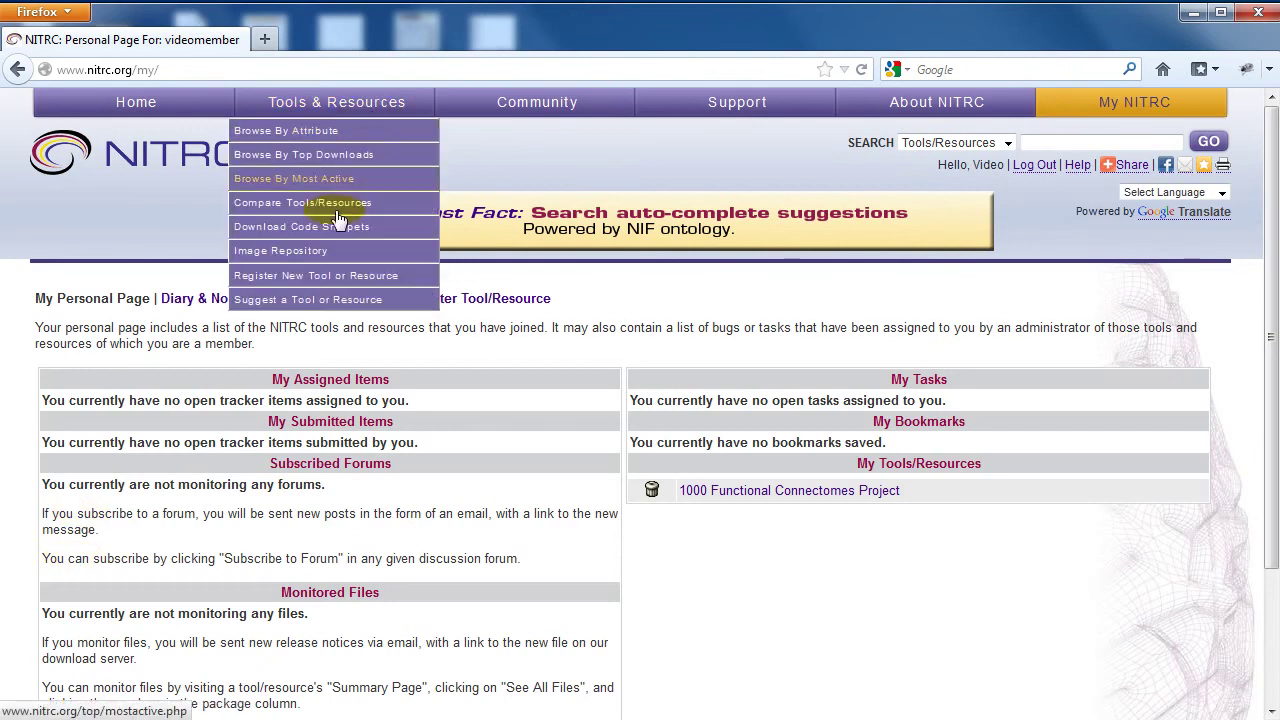
click(309, 251)
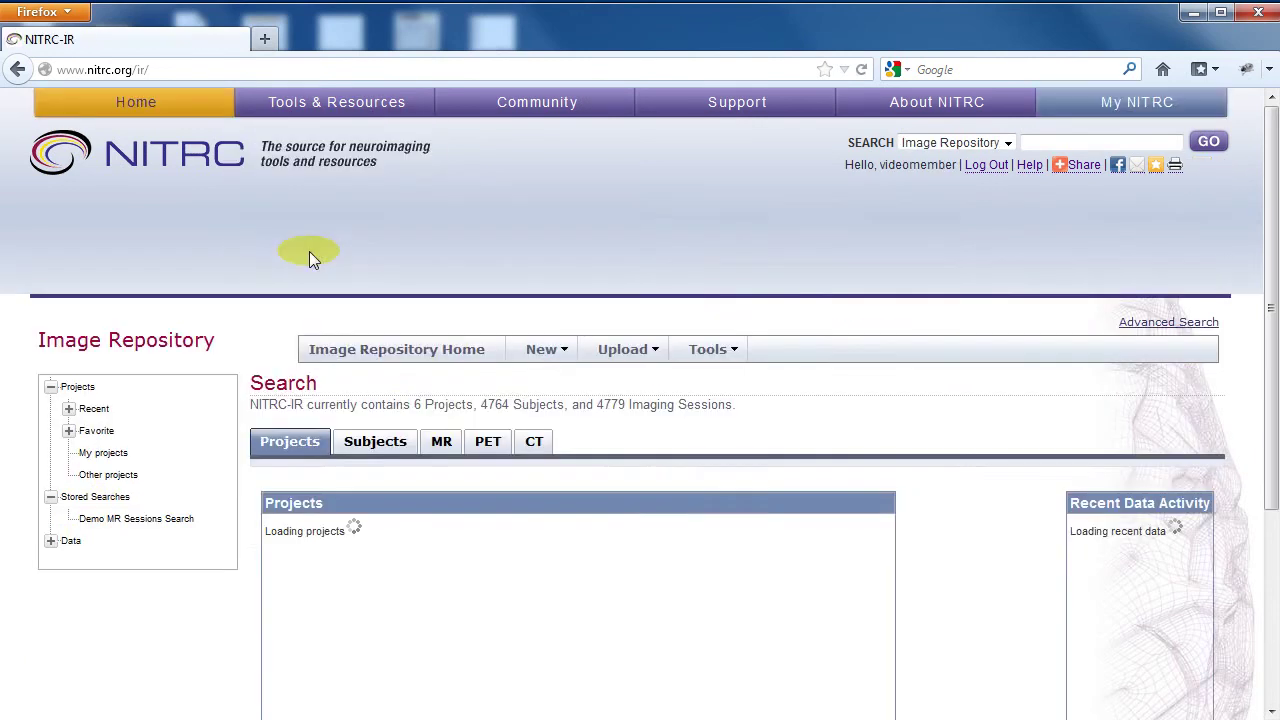
scroll(418, 421, down, 5)
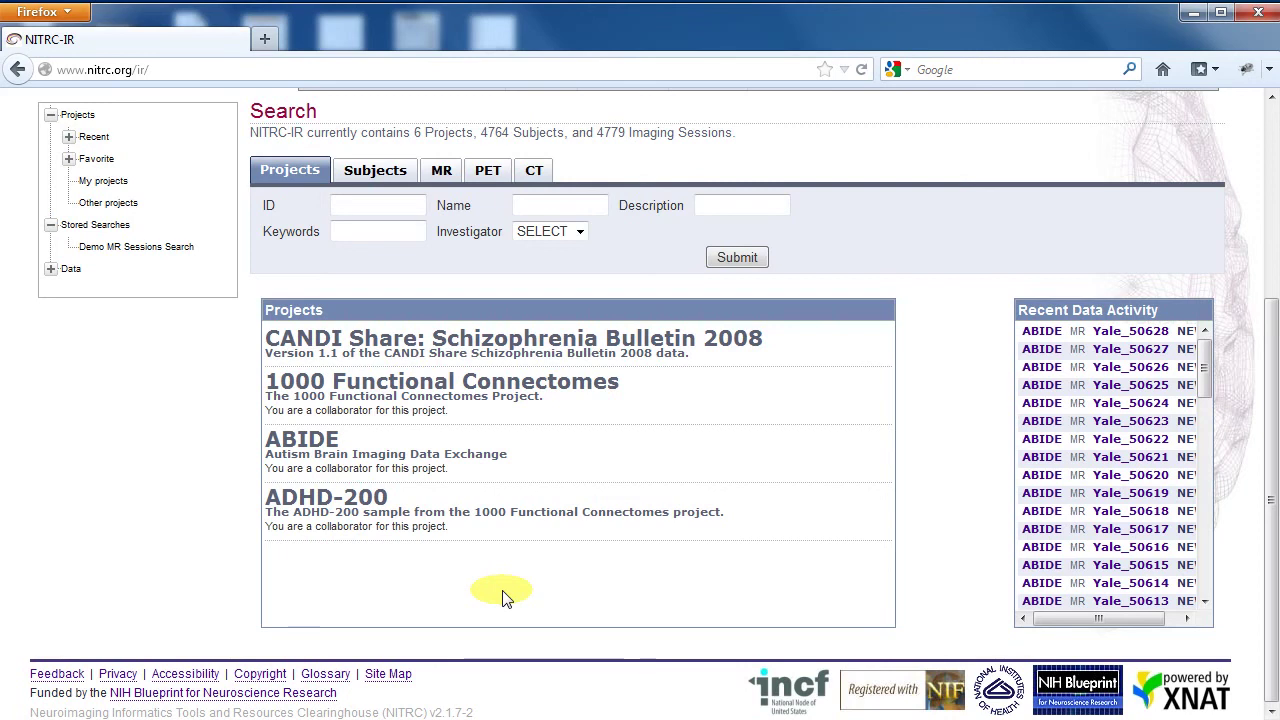
scroll(809, 586, up, 5)
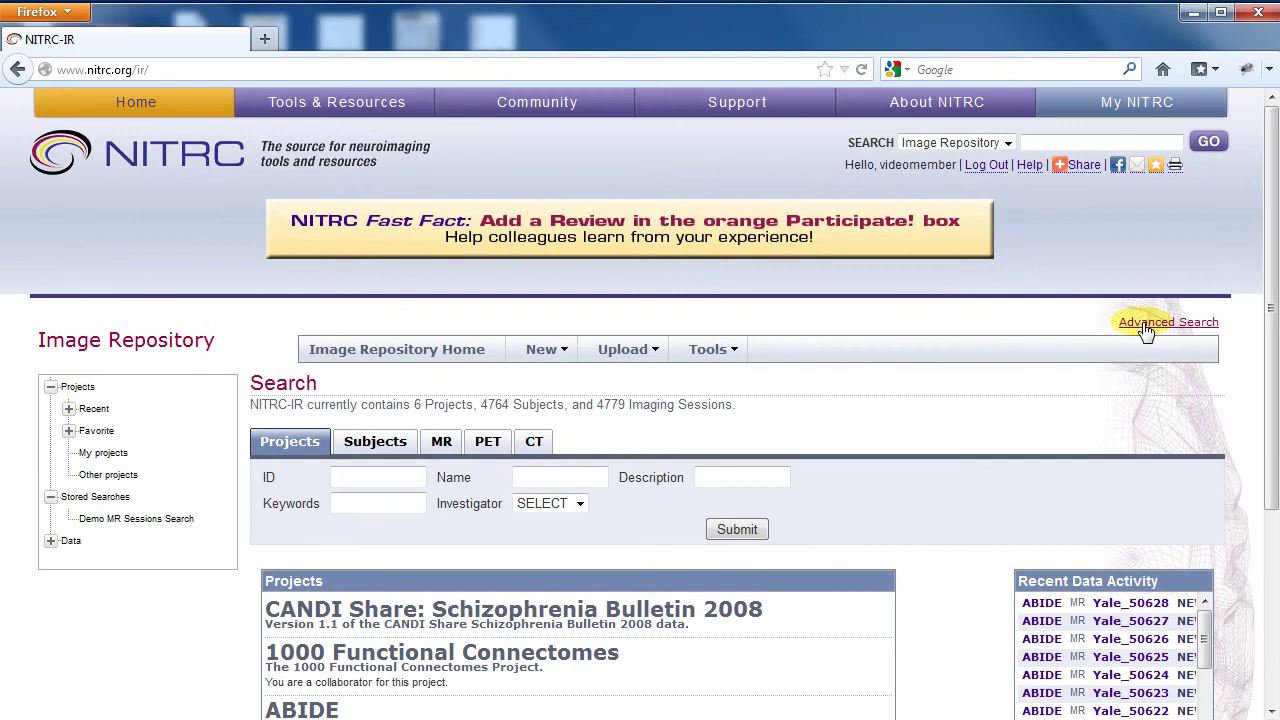
- Start an advanced search with MR Sessions as pivot data-type, adding brief Subjects and detailed MR Sessions data, and proceed to the criteria
click(1146, 322)
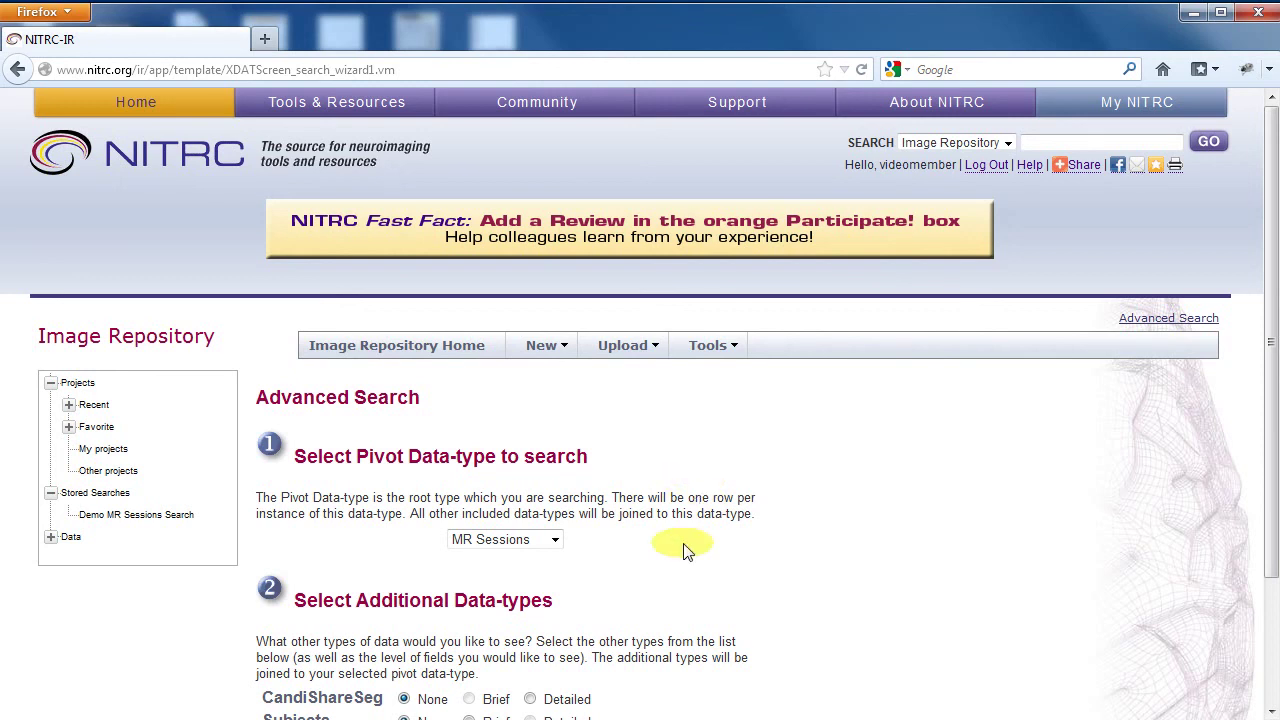
scroll(686, 551, down, 3)
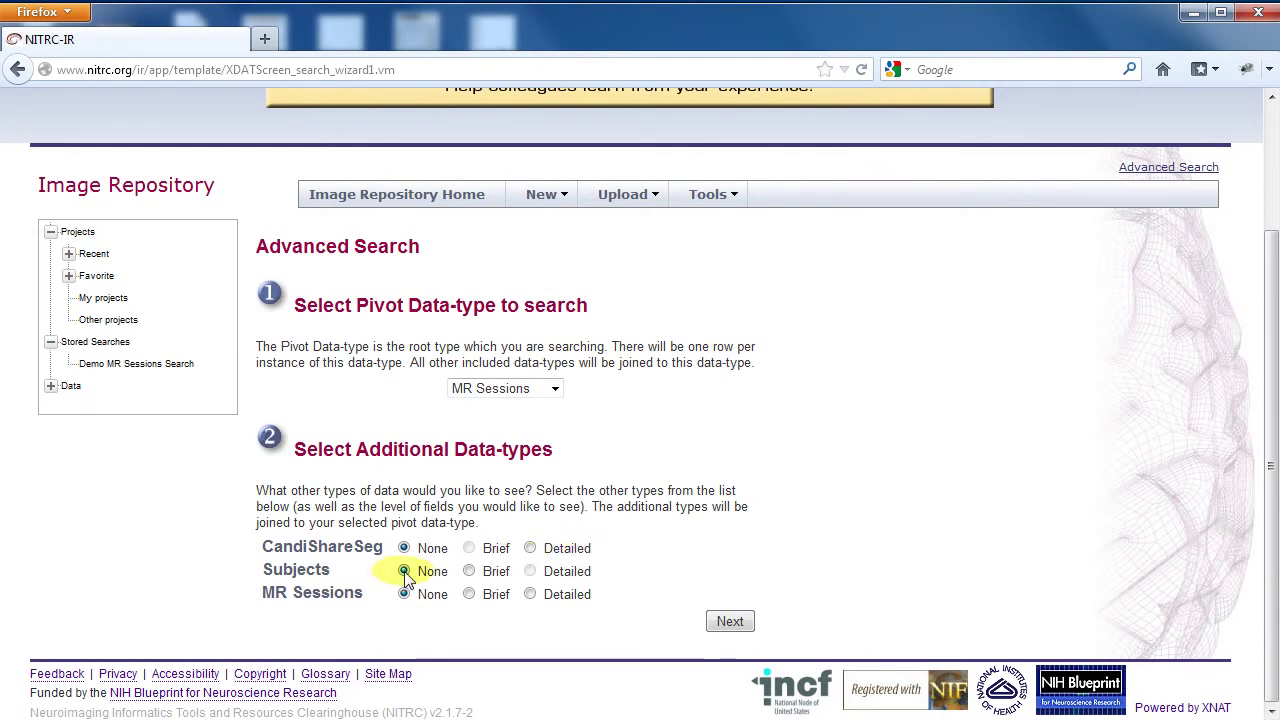
click(470, 575)
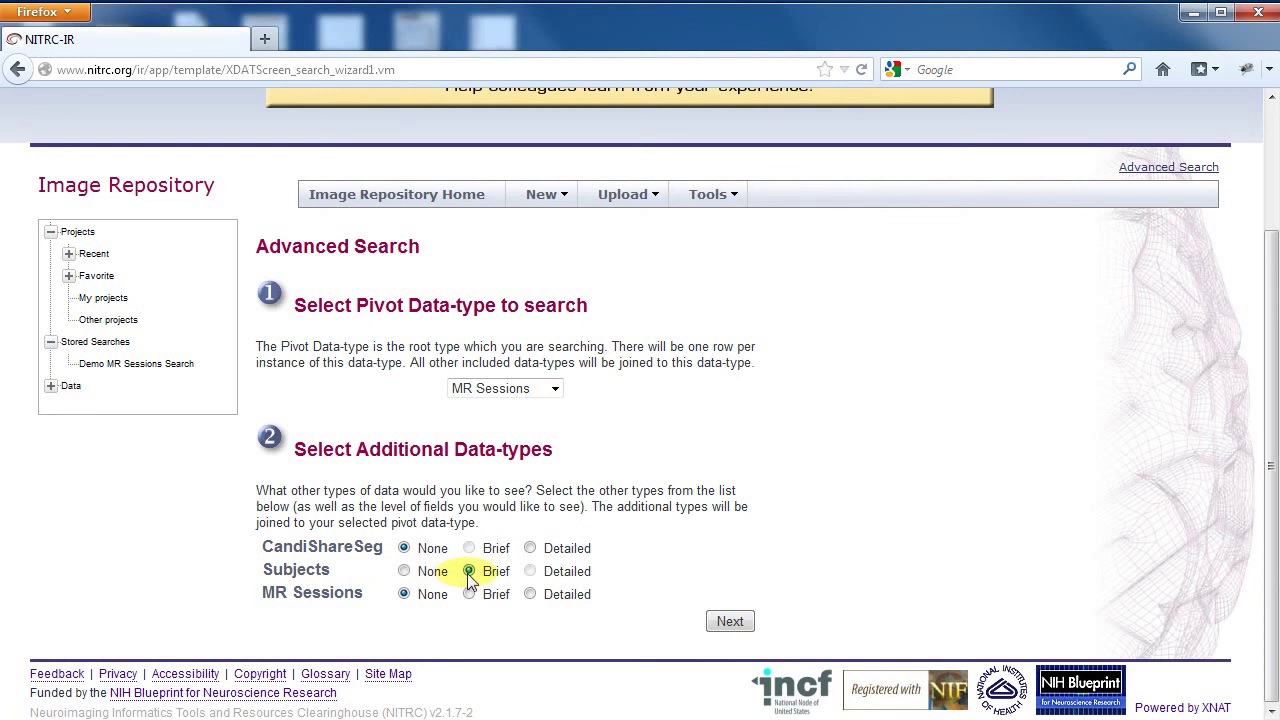
click(530, 594)
click(745, 626)
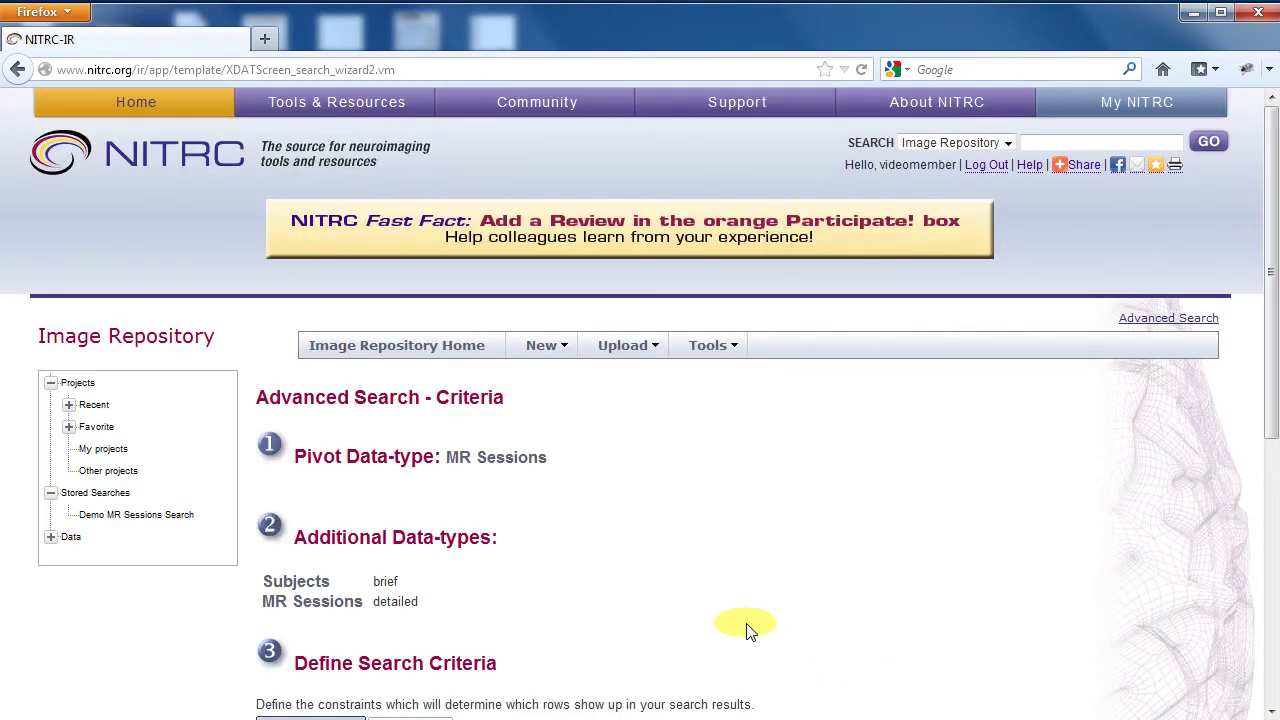
- Set the MR Sessions search criteria to gender male, age 10-20, field strength 3 and resting TR 2000
scroll(750, 630, down, 5)
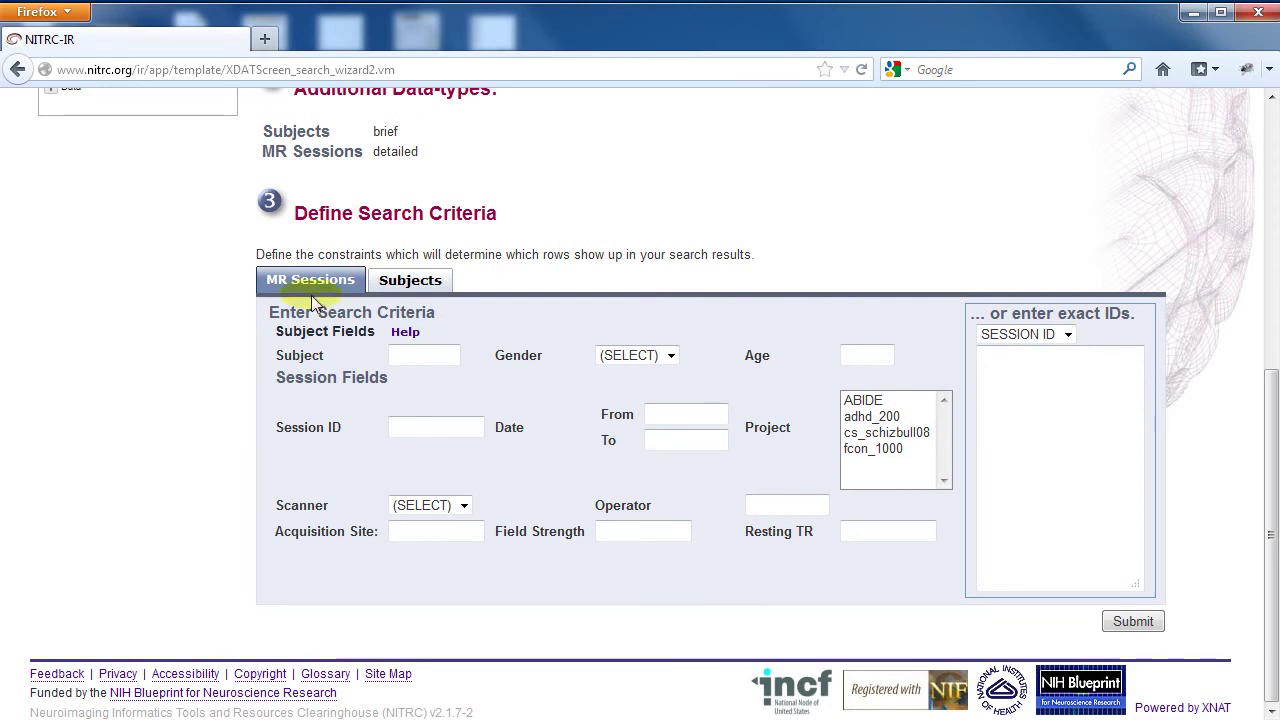
click(672, 357)
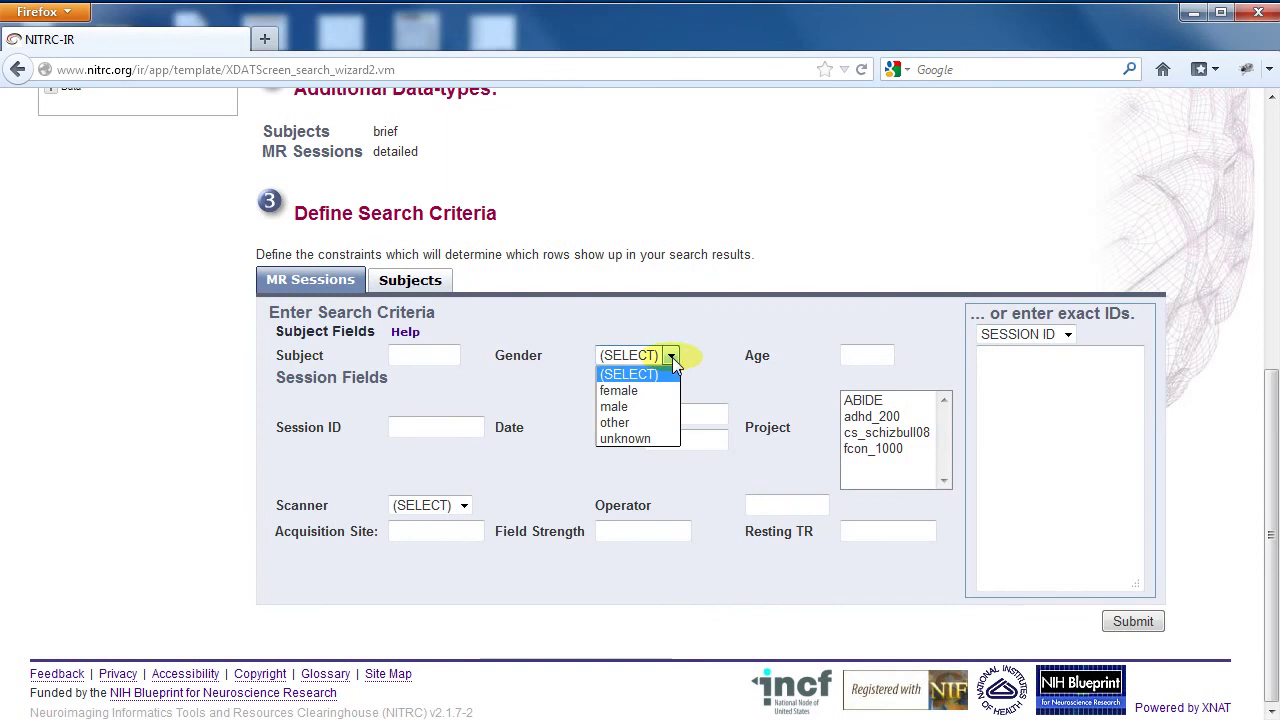
click(643, 407)
click(855, 358)
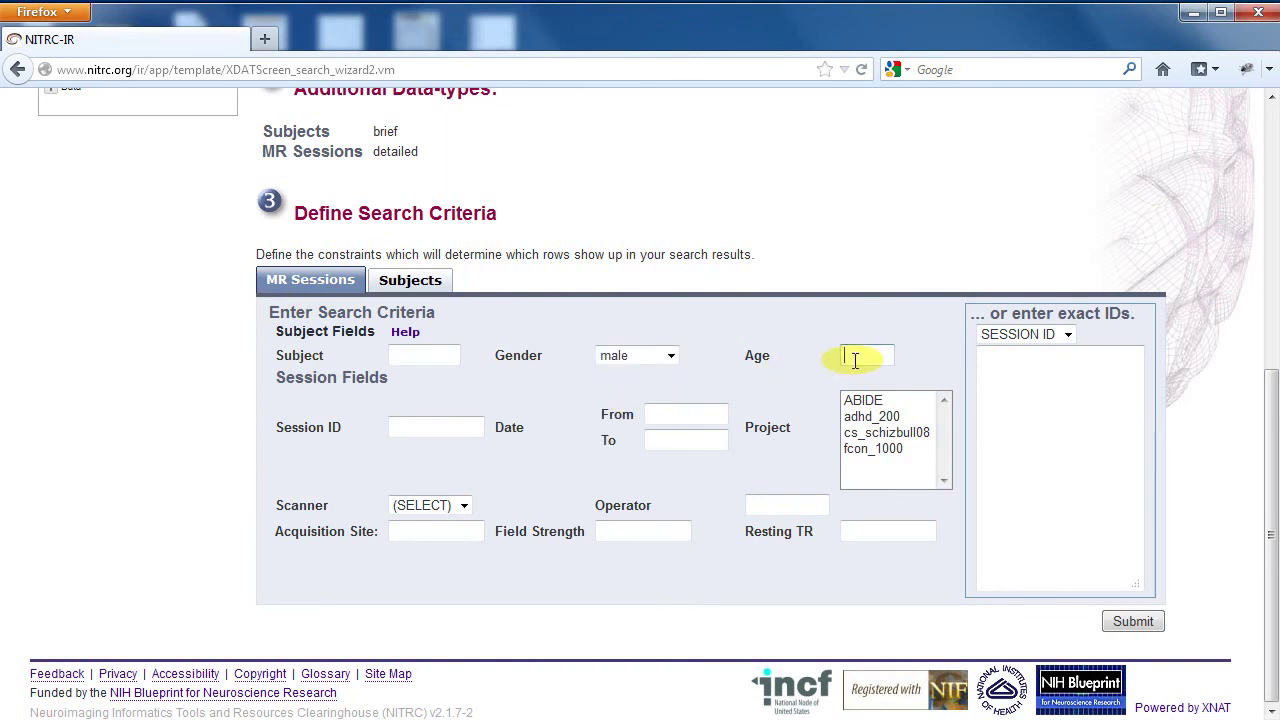
text(10-20)
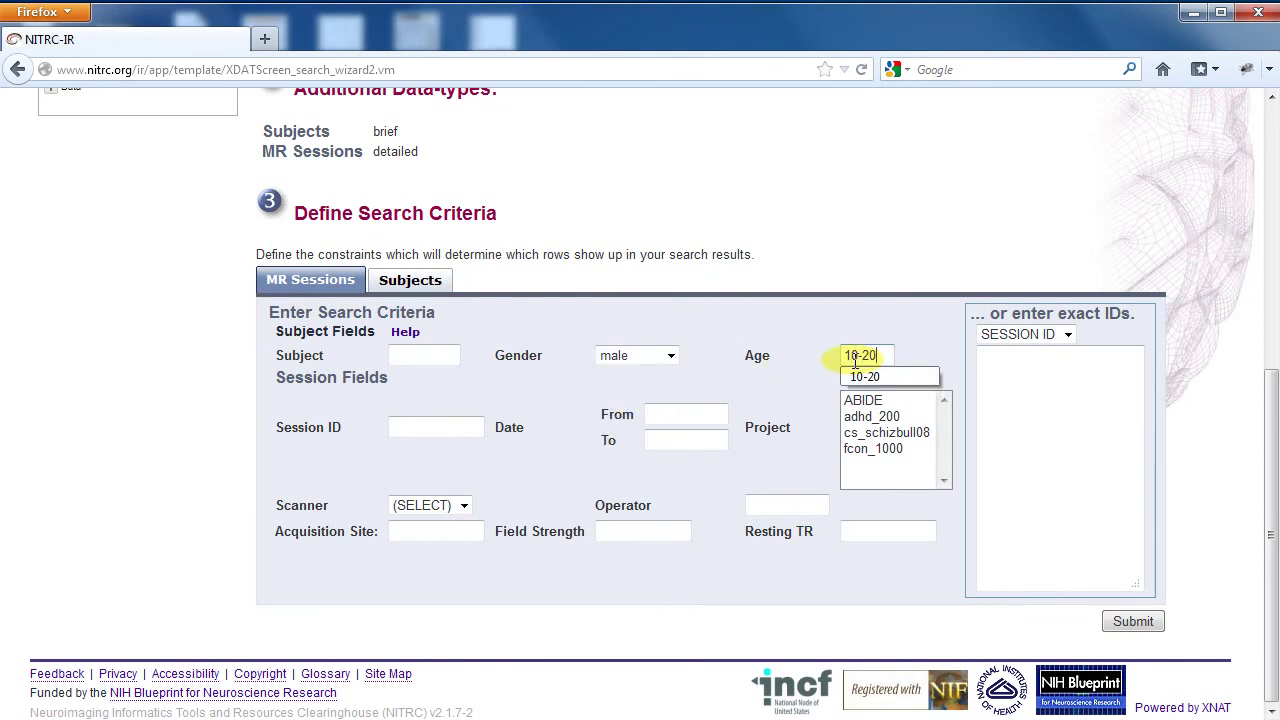
click(644, 531)
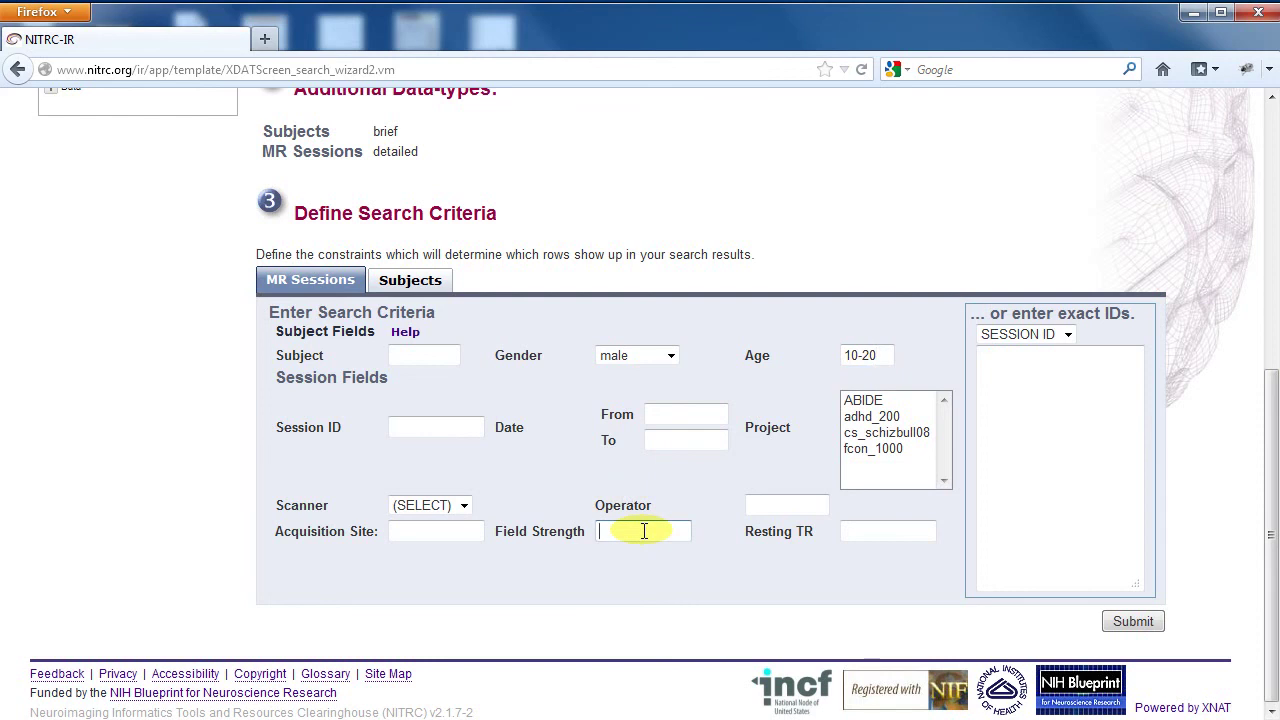
text(3)
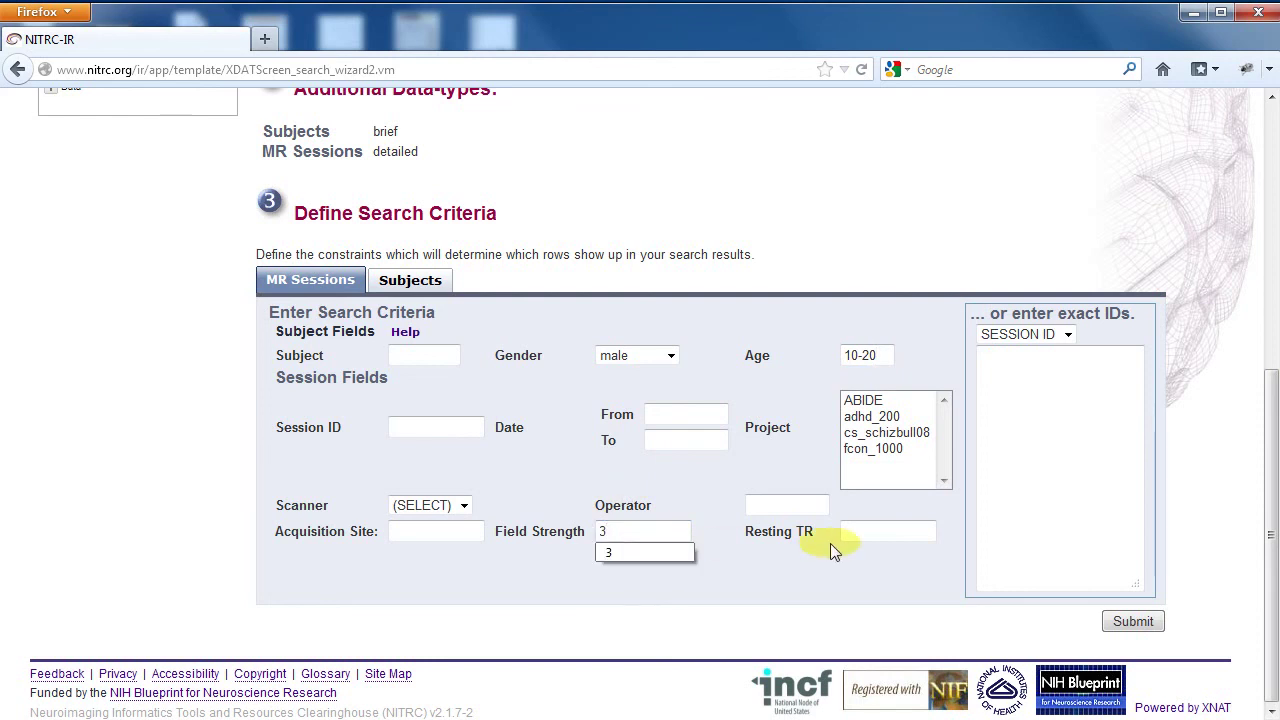
click(858, 530)
text(2000)
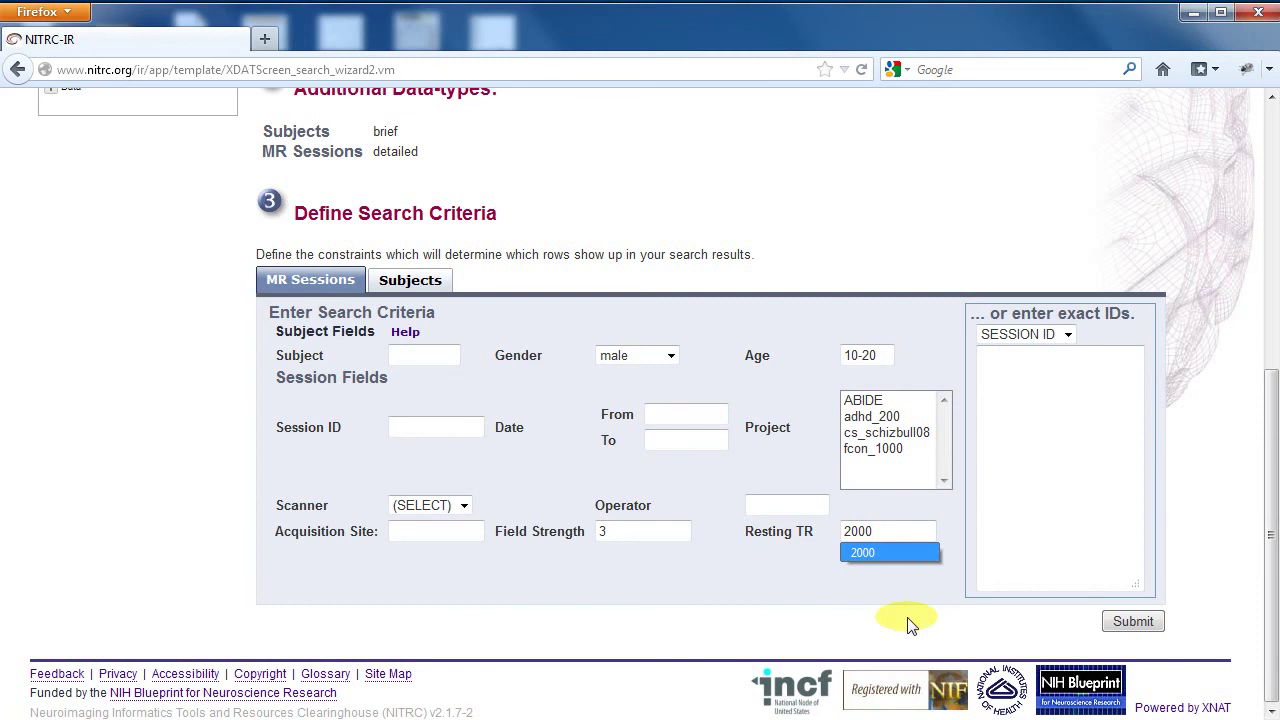
- Submit the MR Sessions search and review all columns of the results table, including the subject fields
click(940, 638)
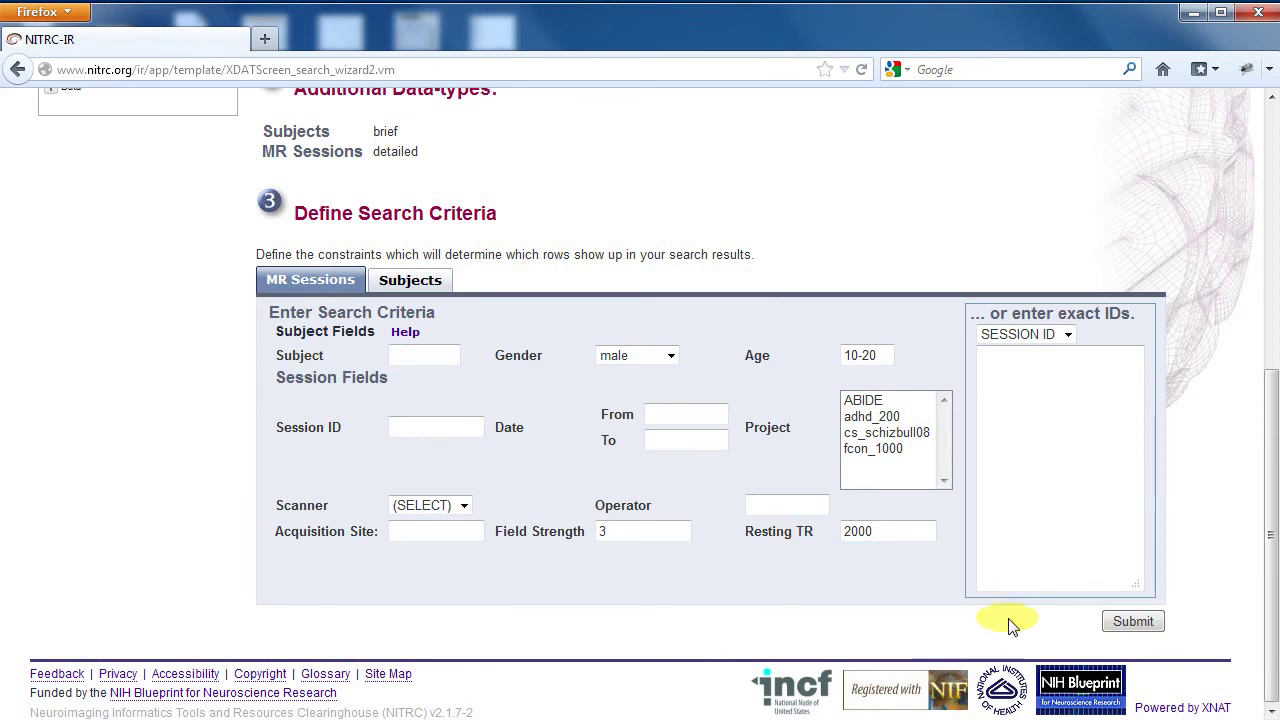
click(1130, 622)
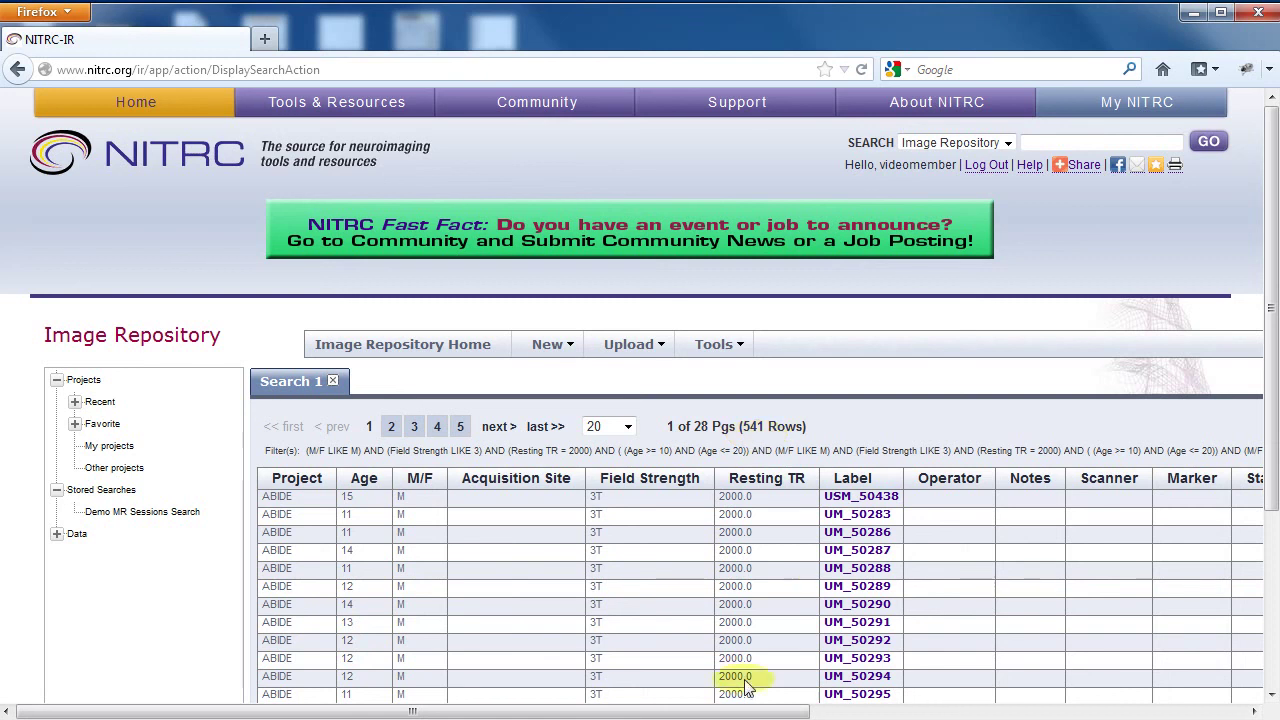
drag(700, 710, 1015, 714)
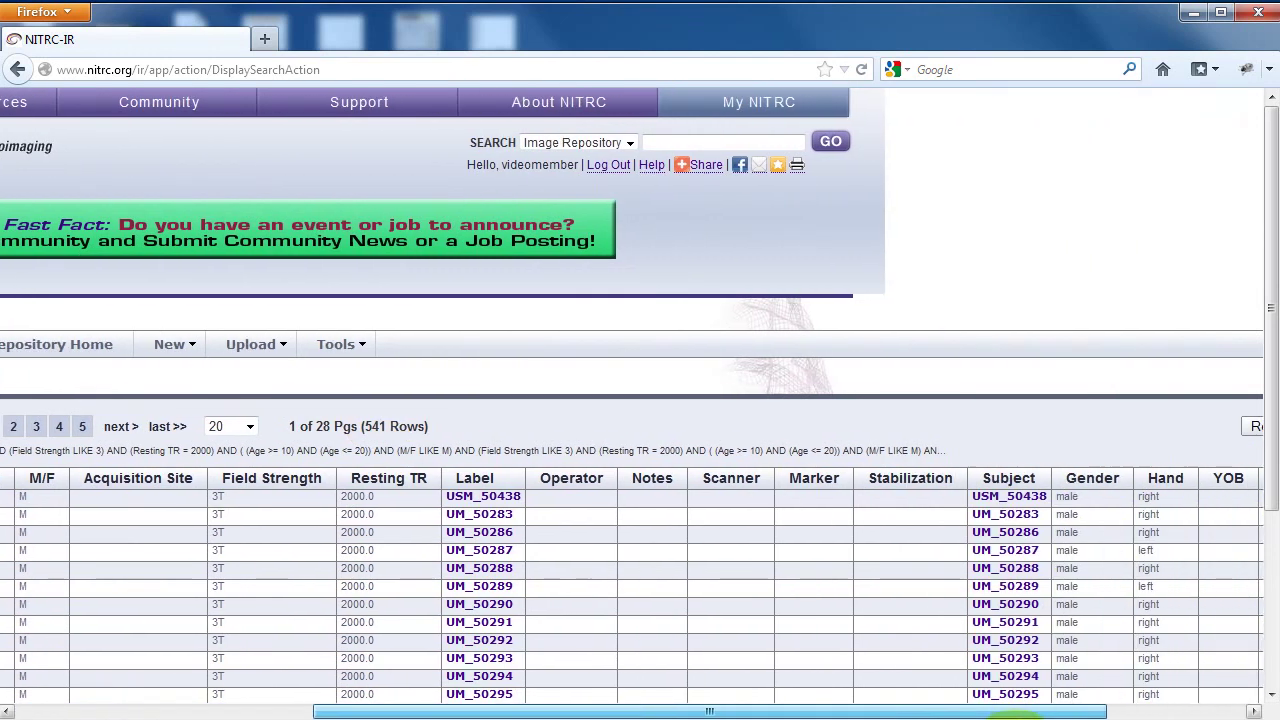
drag(925, 710, 1120, 716)
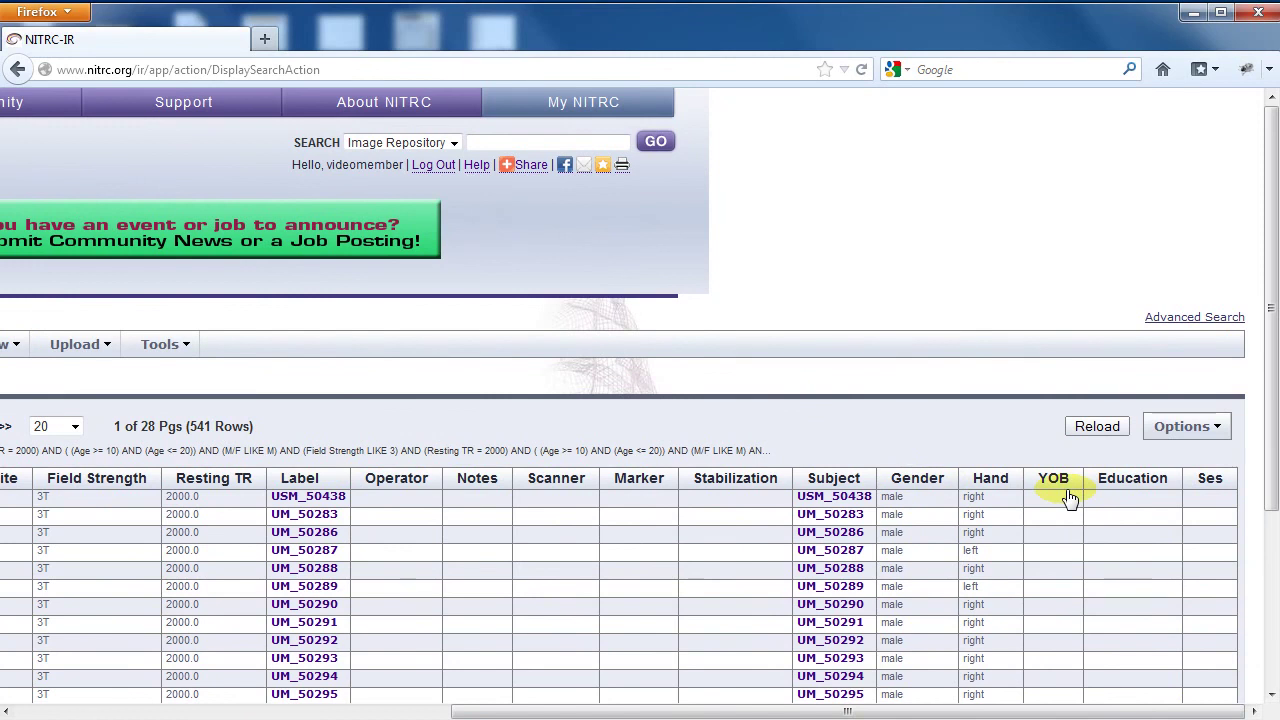
- Open MR session USM_50438 from the search results and examine the details of its rest scan
click(309, 500)
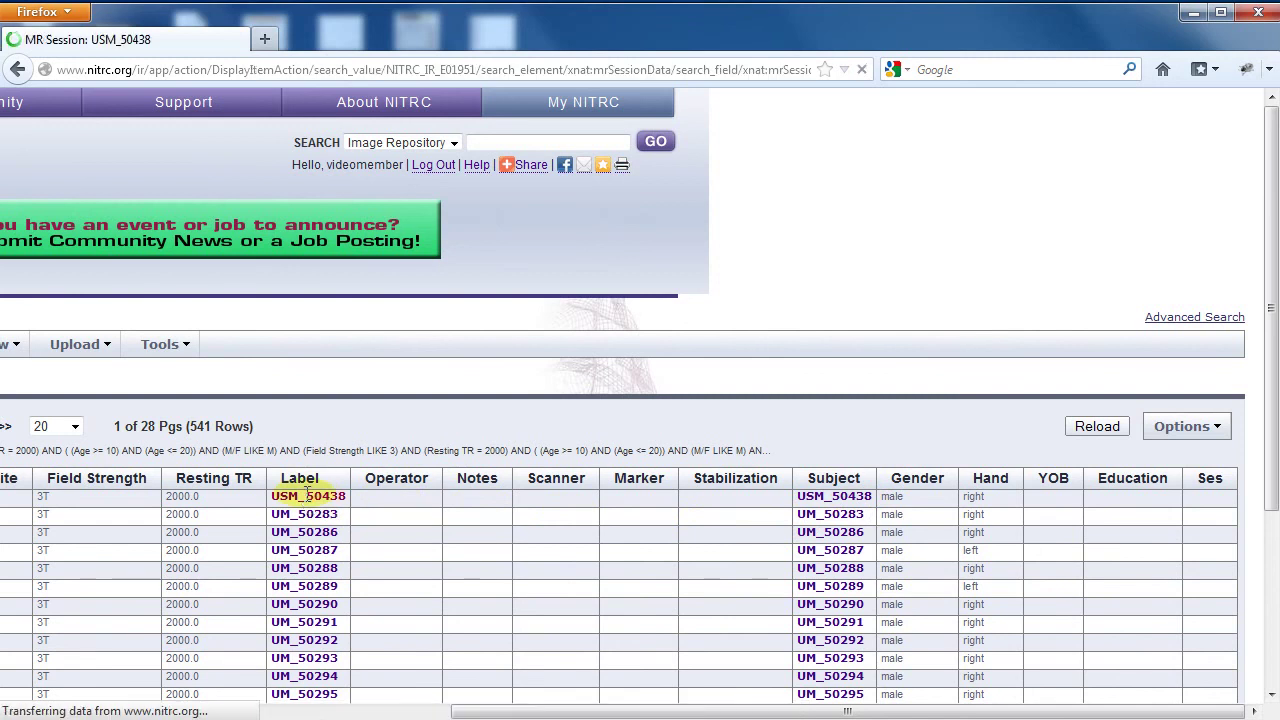
scroll(343, 529, down, 3)
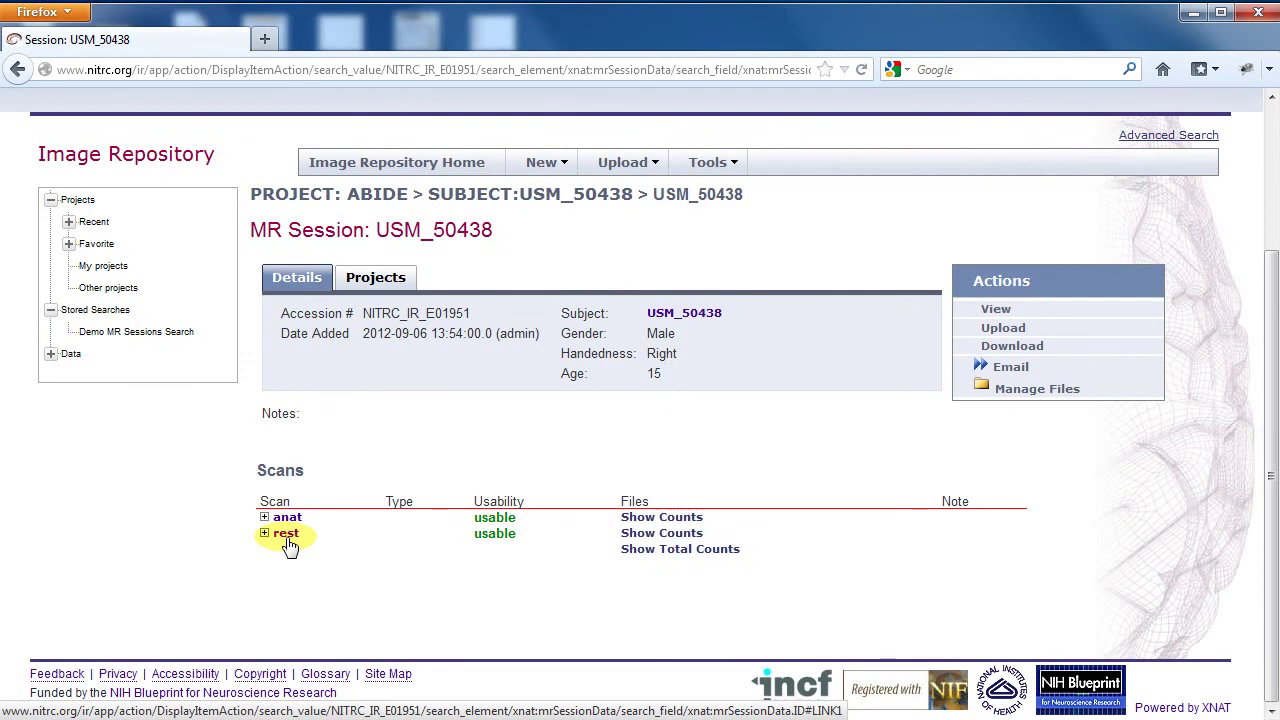
click(286, 534)
scroll(409, 558, down, 3)
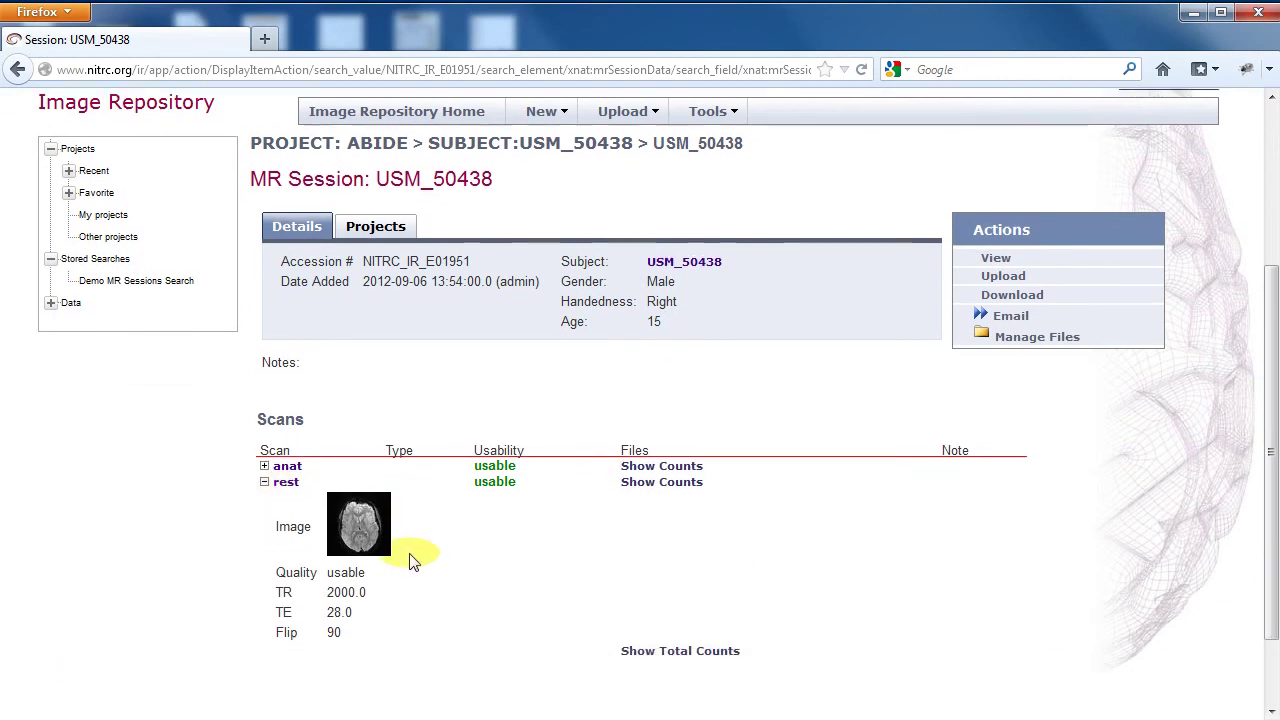
- Request a zip download of the anat and rest images of session USM_50438, cancel saving the file and close the download window
scroll(409, 558, up, 7)
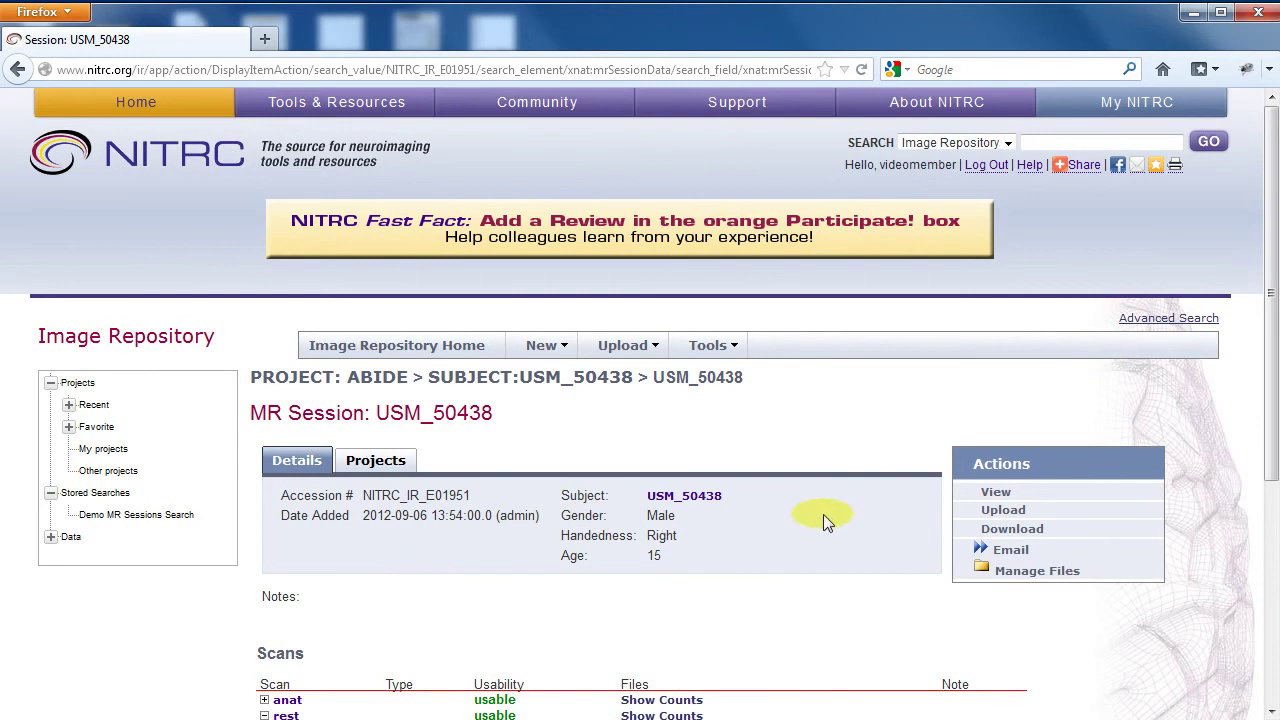
mouse_move(1007, 537)
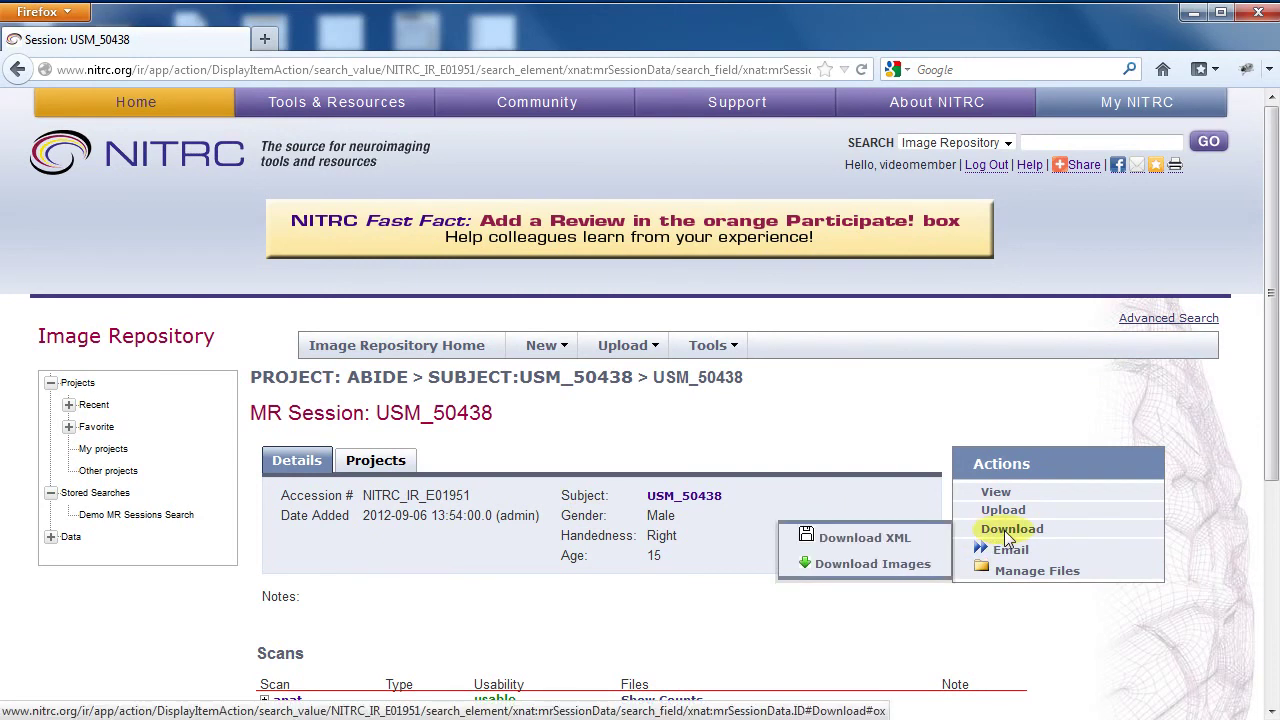
click(862, 563)
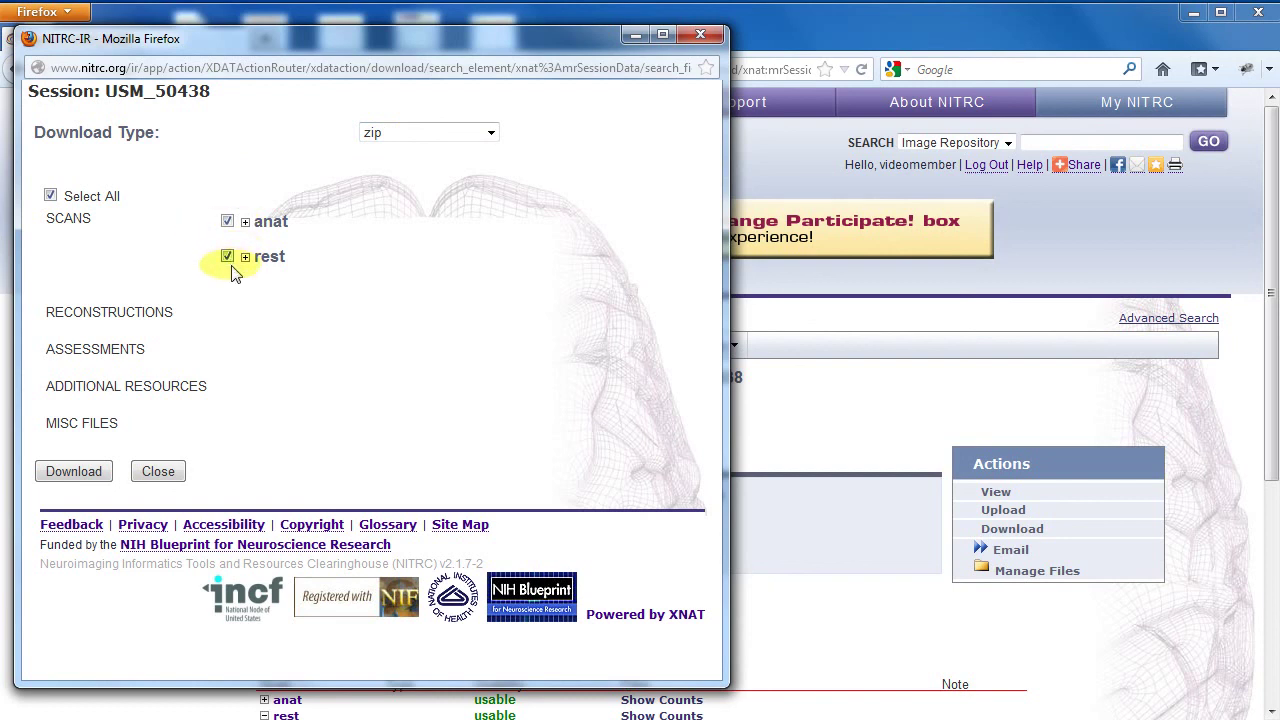
click(60, 474)
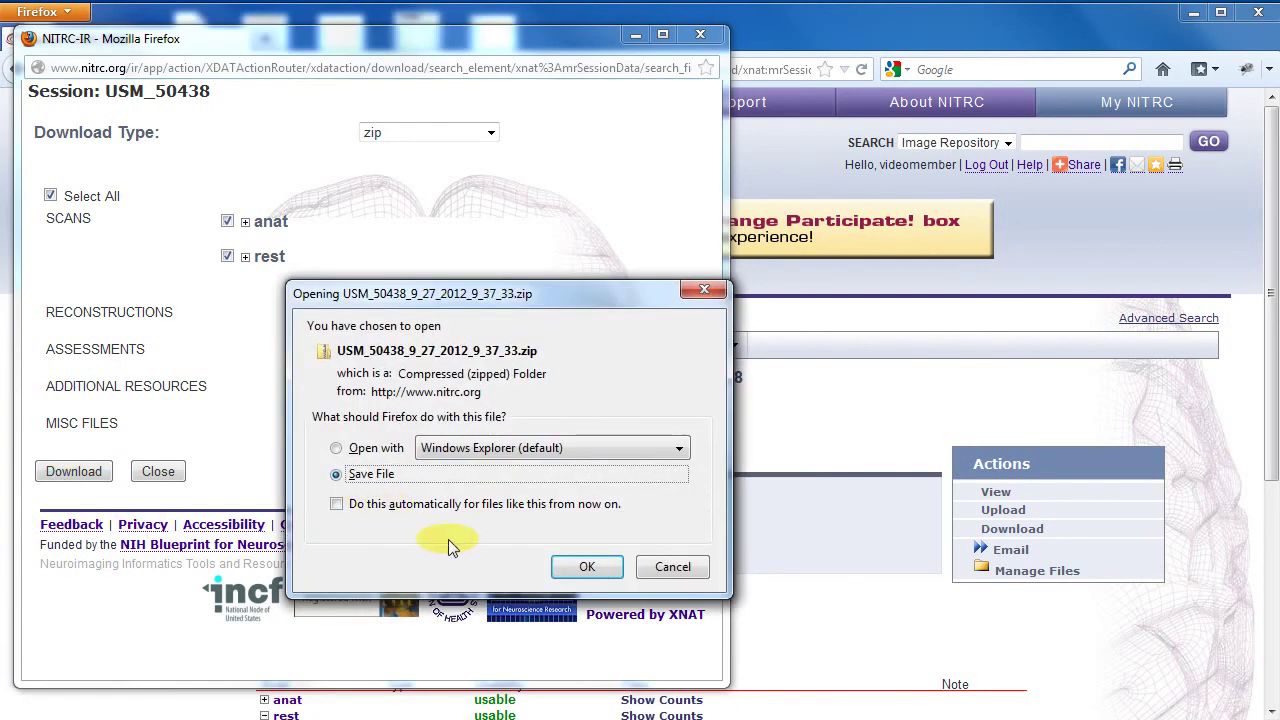
click(670, 567)
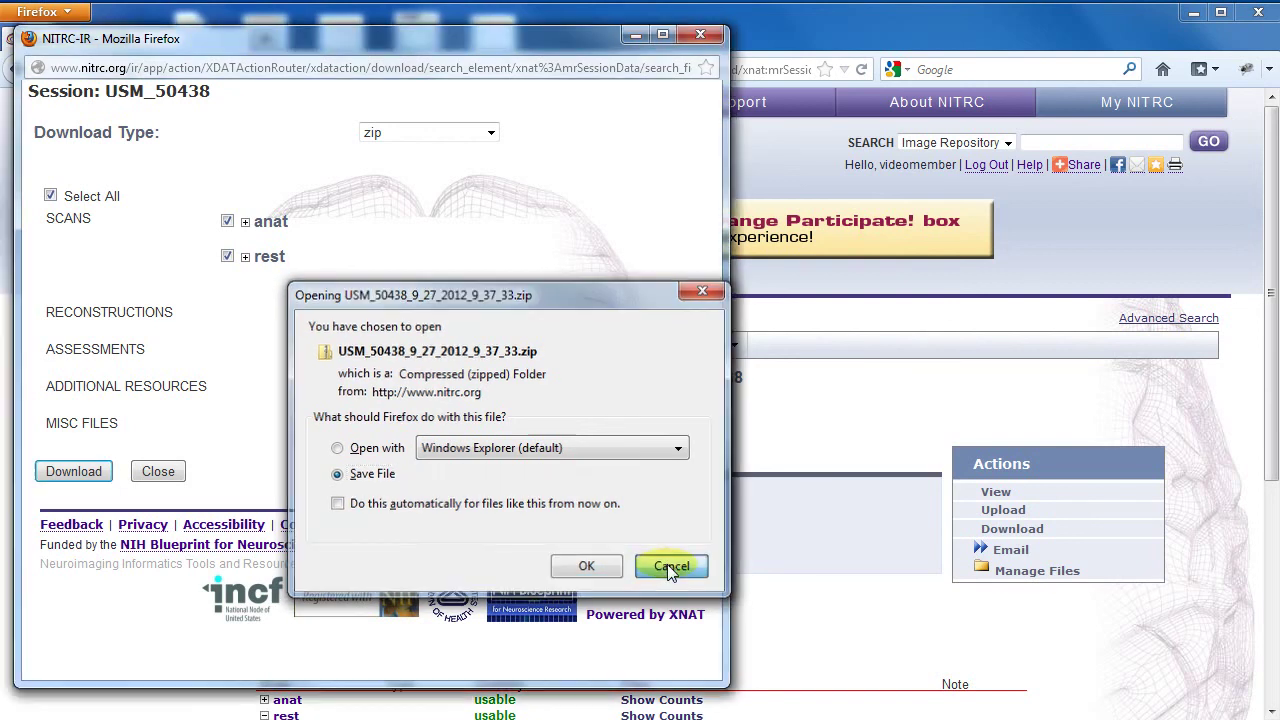
click(157, 471)
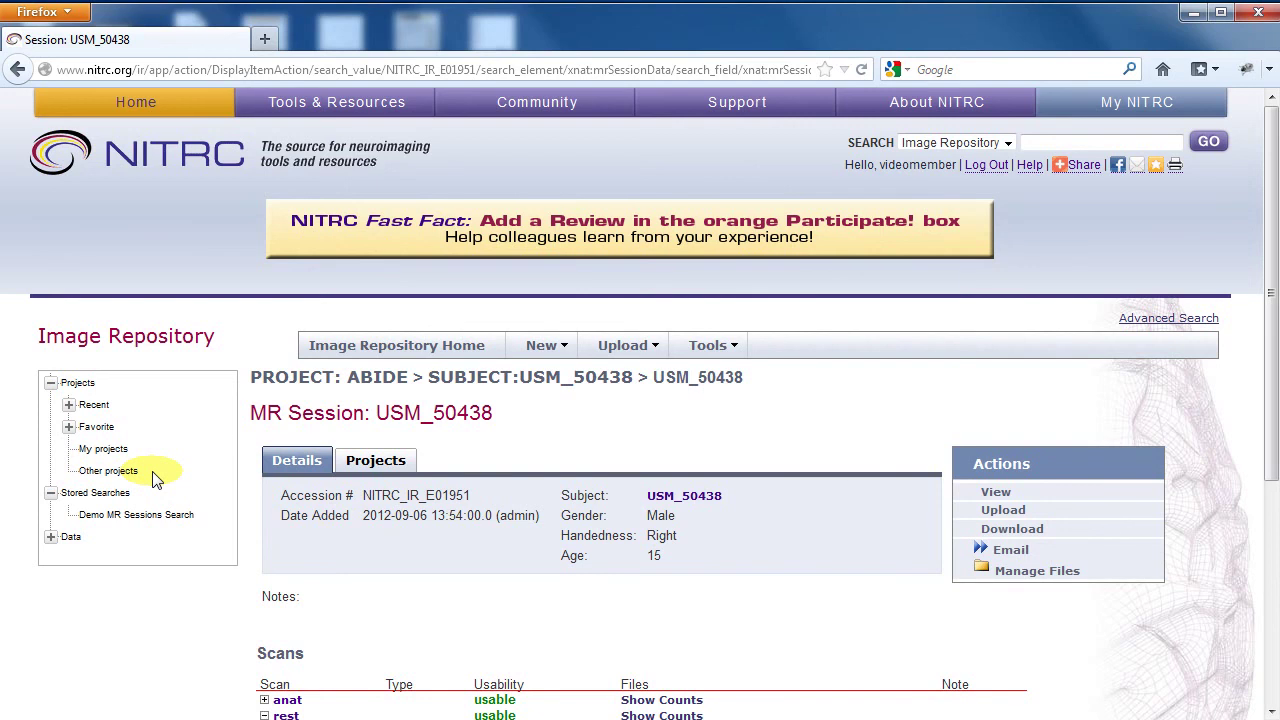
- Open the stored Demo MR Sessions Search and start an imaging data download for its results
click(115, 516)
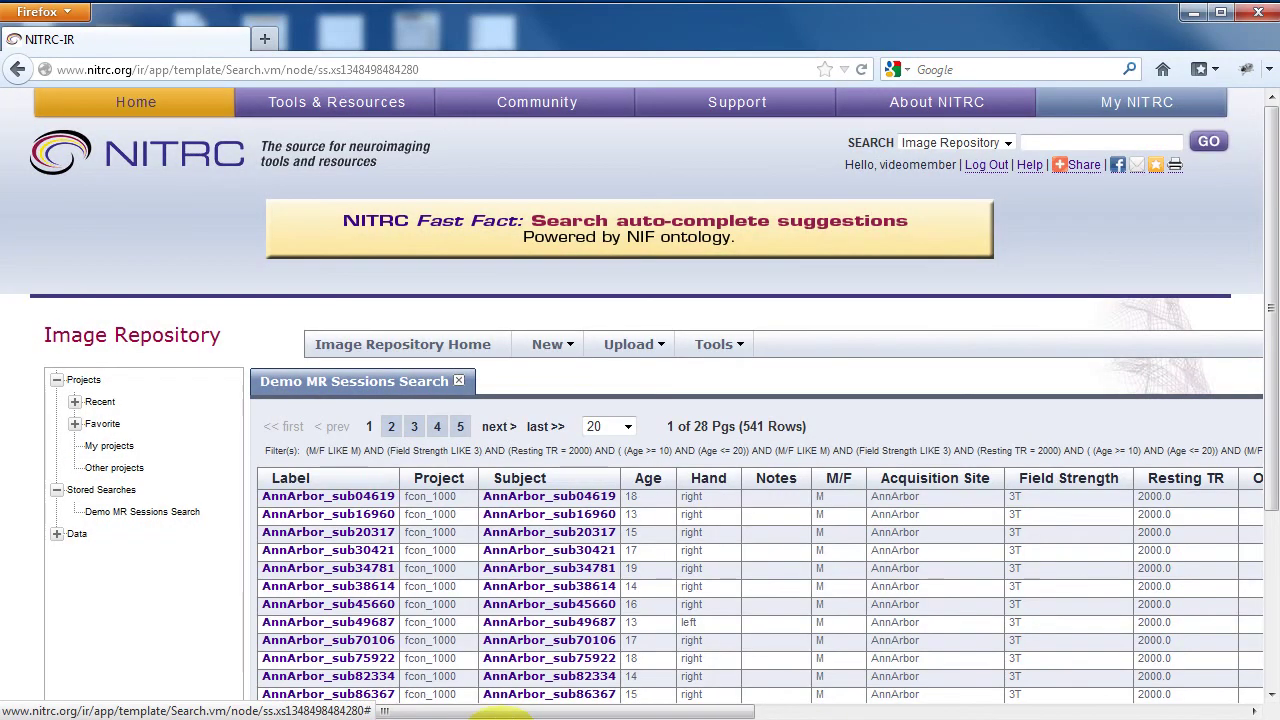
drag(506, 712, 1008, 712)
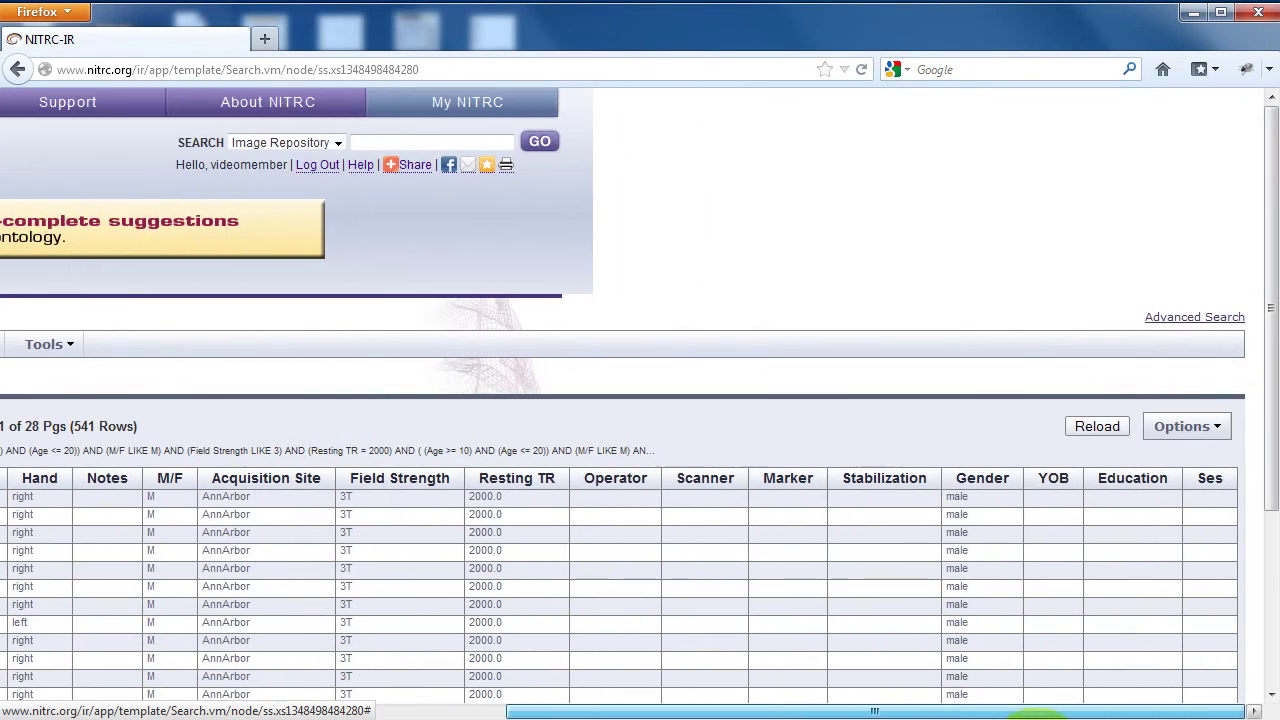
click(1170, 430)
click(1130, 586)
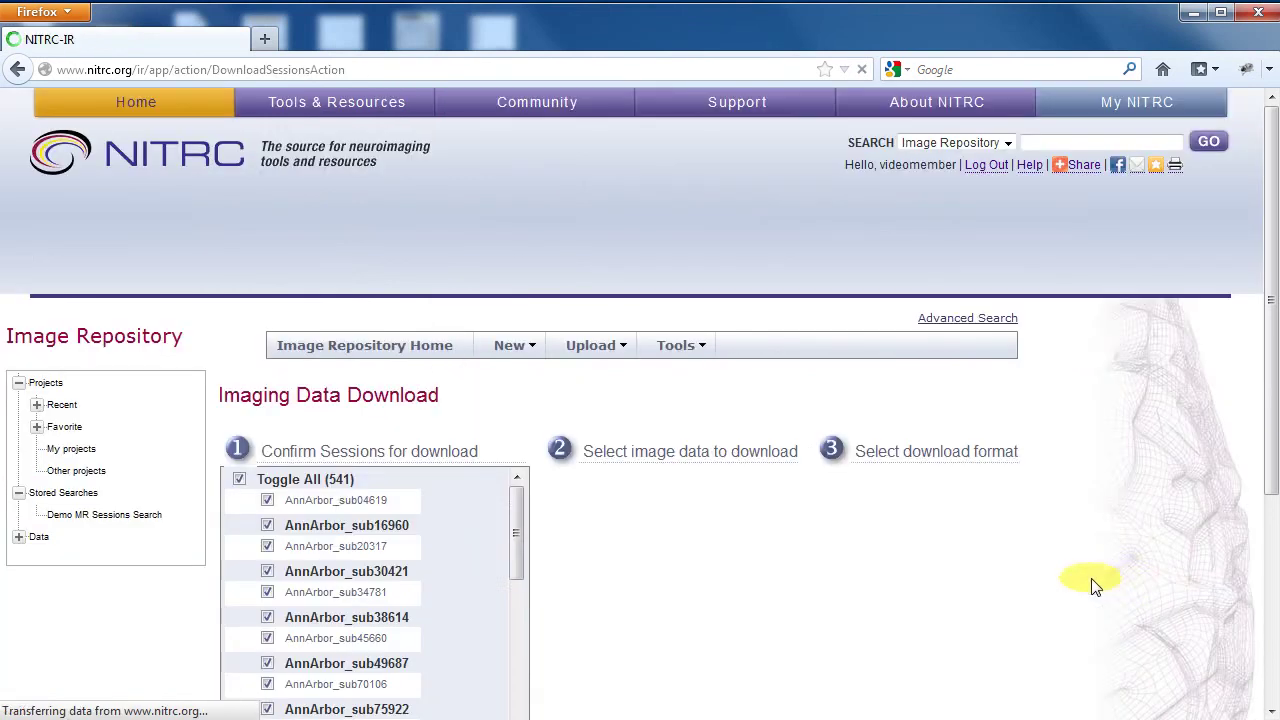
- Submit a direct download request for all listed sessions, limited to the rest scan type, with project and subject included in file paths
scroll(516, 529, down, 3)
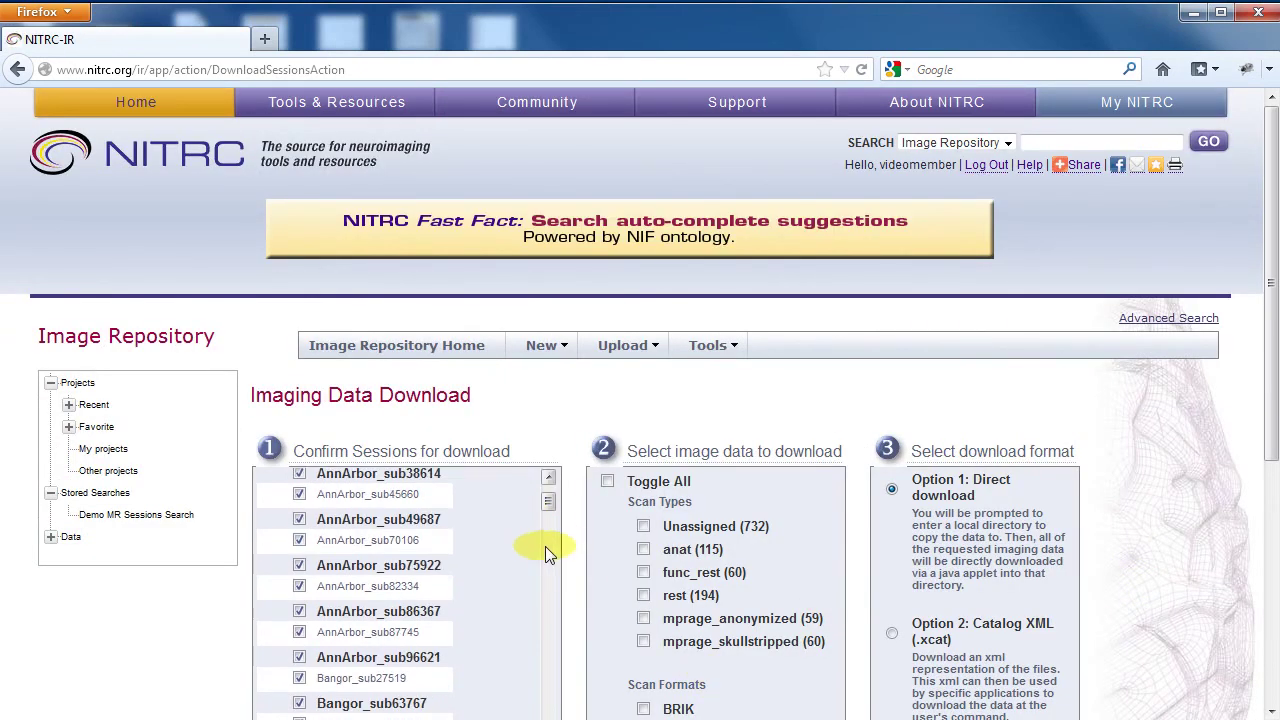
scroll(550, 540, up, 3)
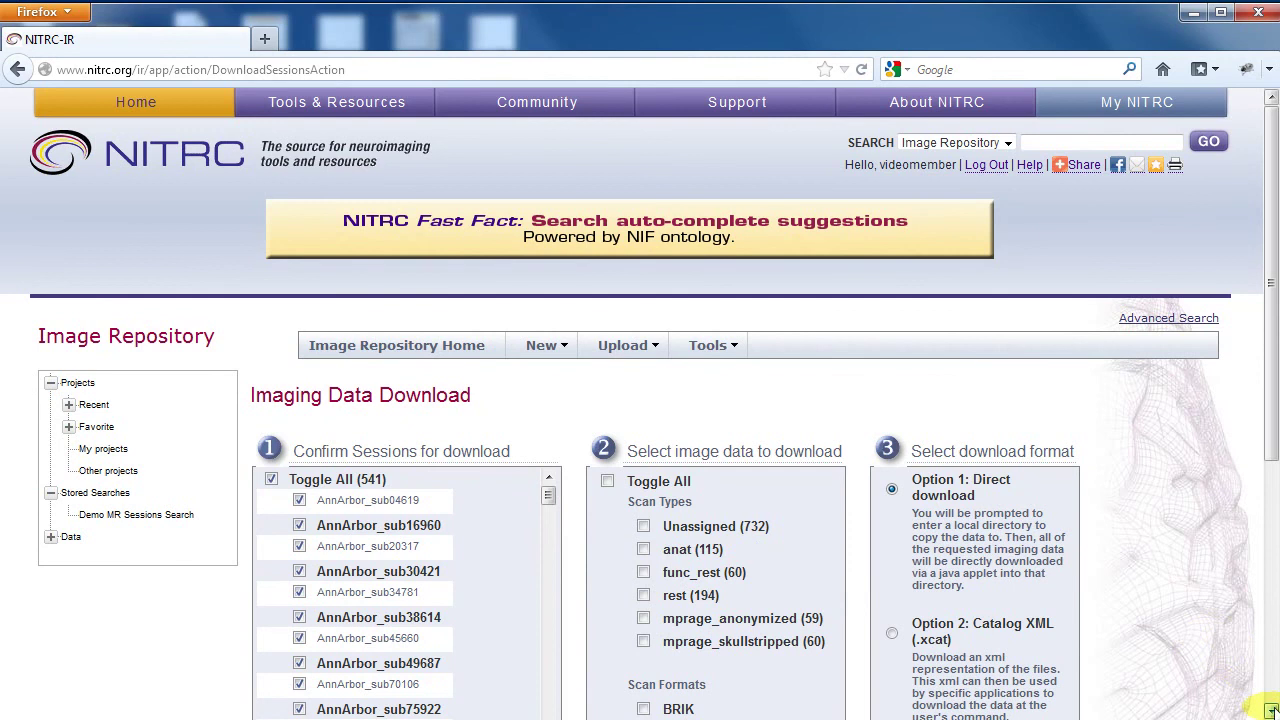
scroll(1200, 660, down, 4)
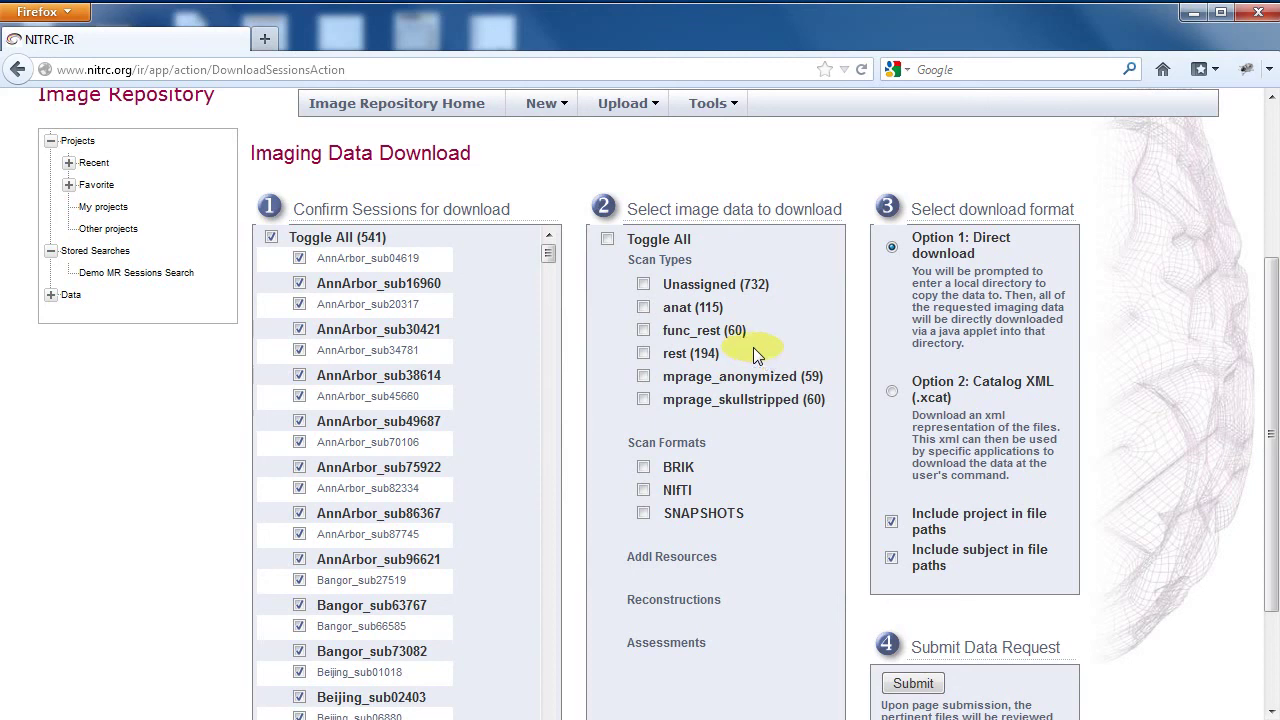
click(643, 356)
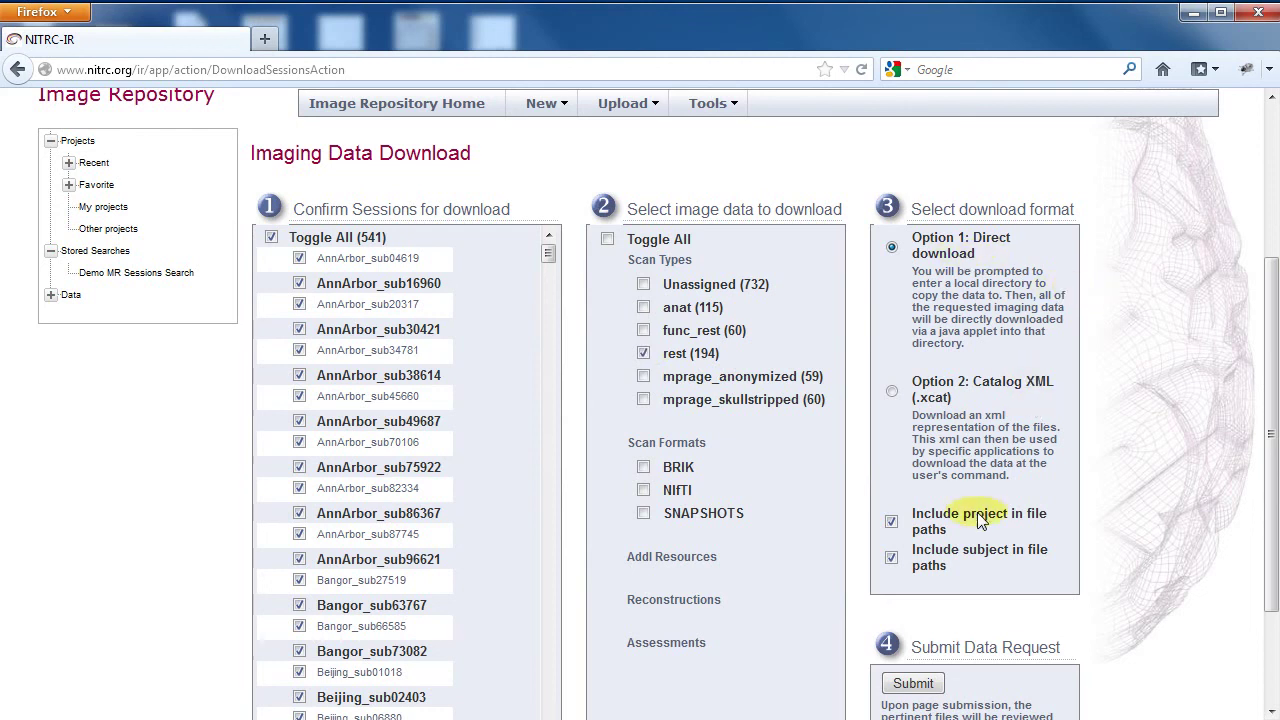
scroll(1152, 548, down, 3)
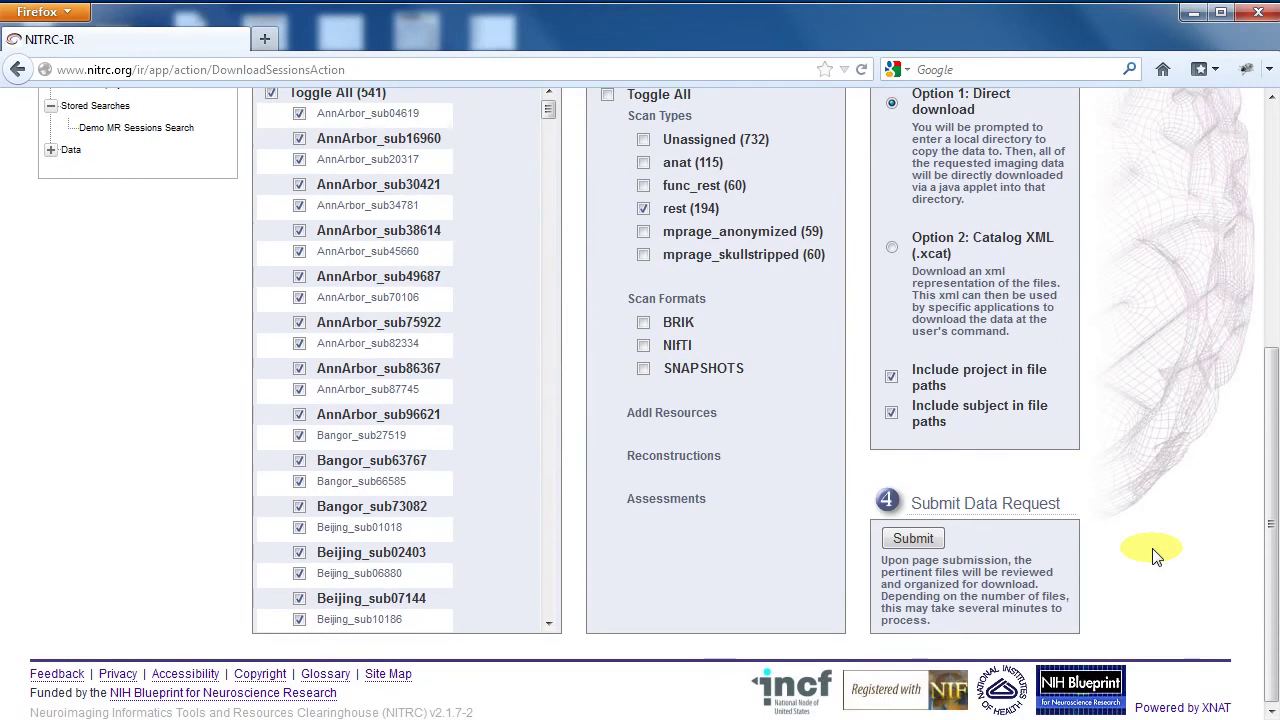
click(912, 541)
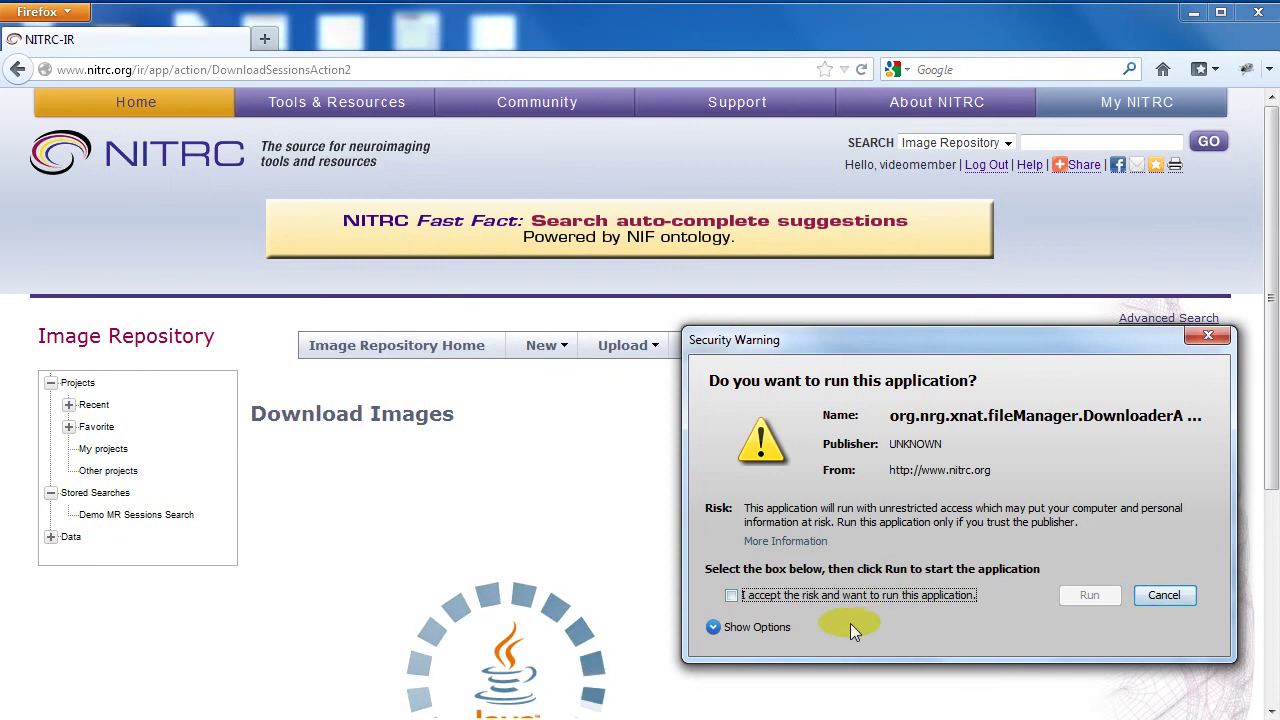
- Accept the risk in the Java security warning and run the image downloader application
click(731, 595)
click(732, 595)
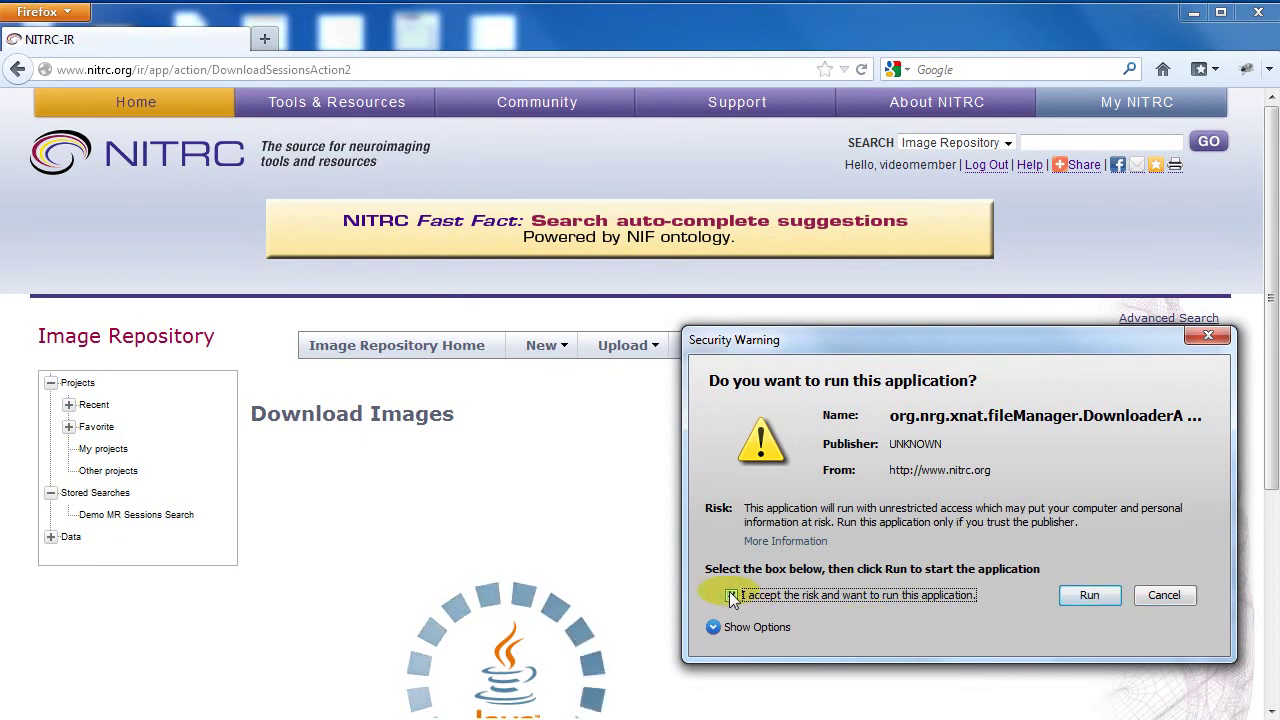
click(1082, 598)
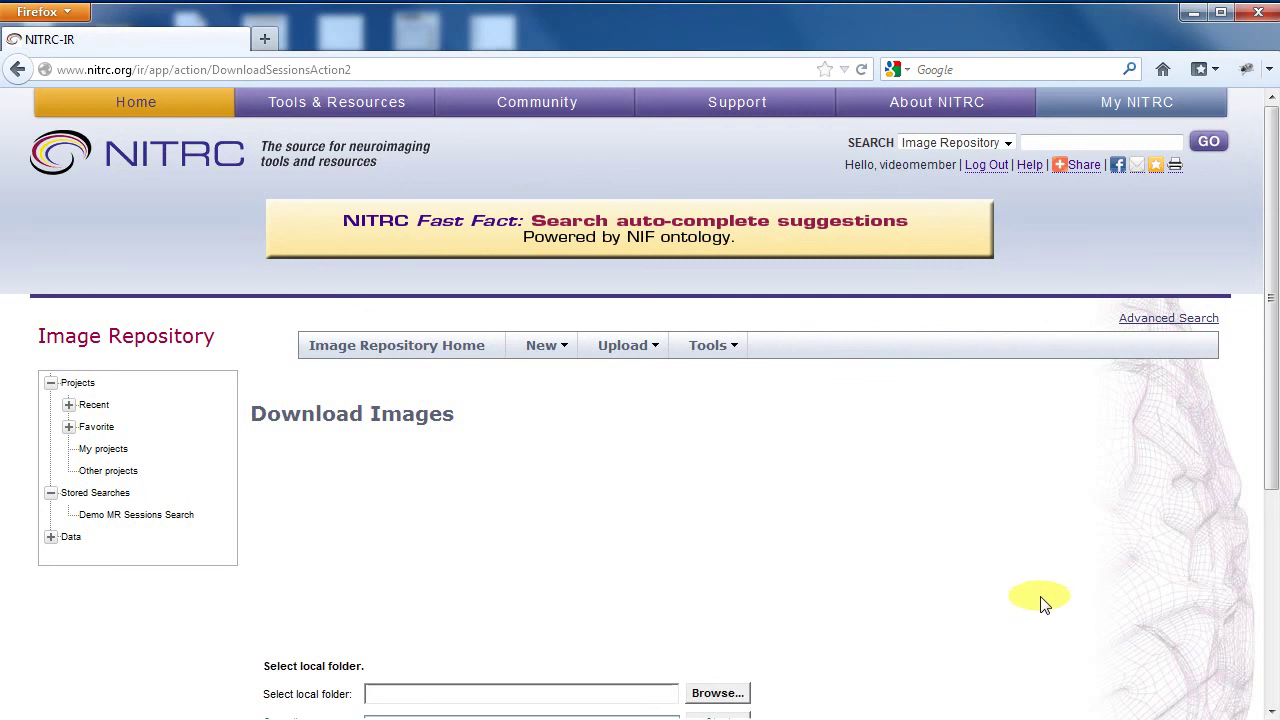
- Choose the Documents folder as the local folder for the downloaded images
scroll(1046, 600, down, 3)
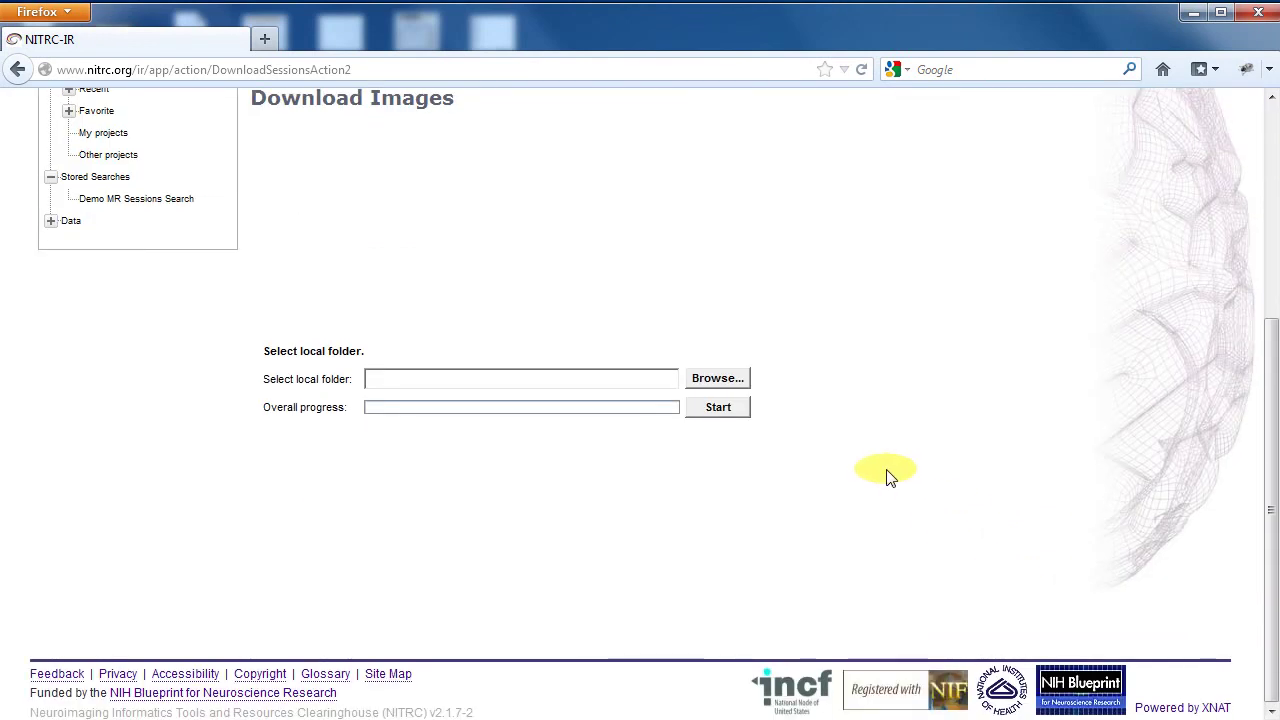
click(710, 384)
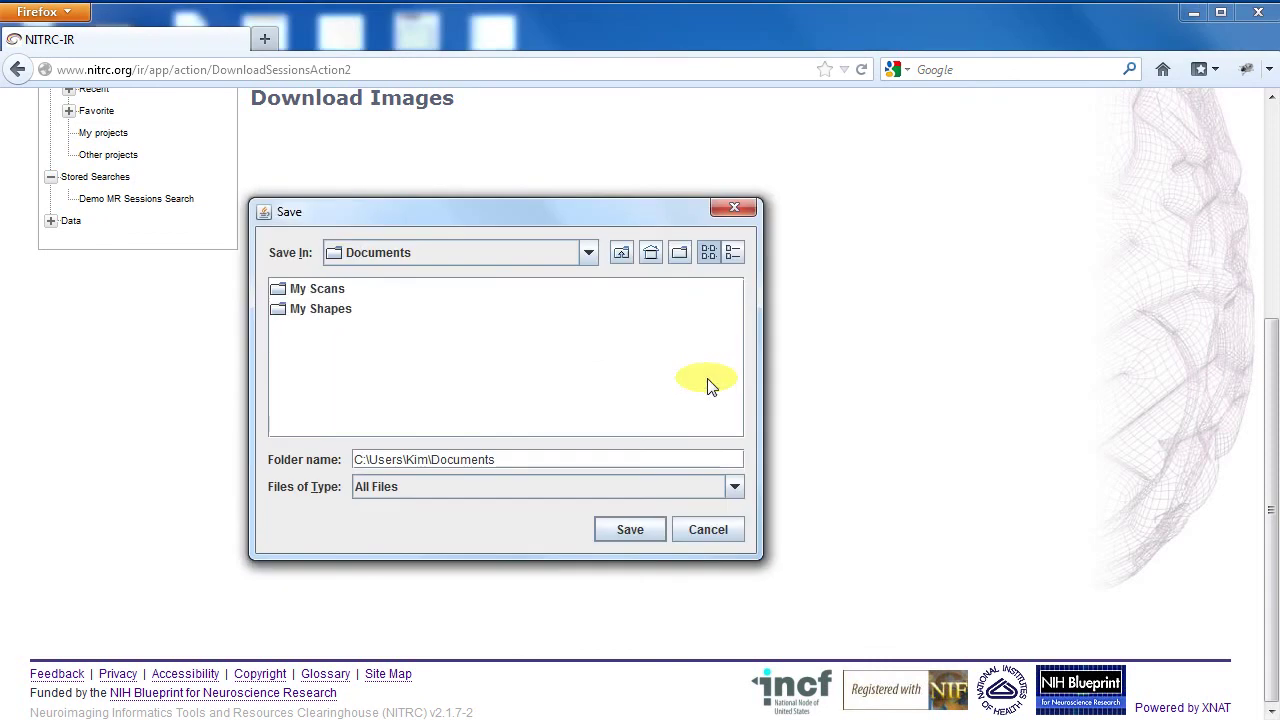
click(641, 528)
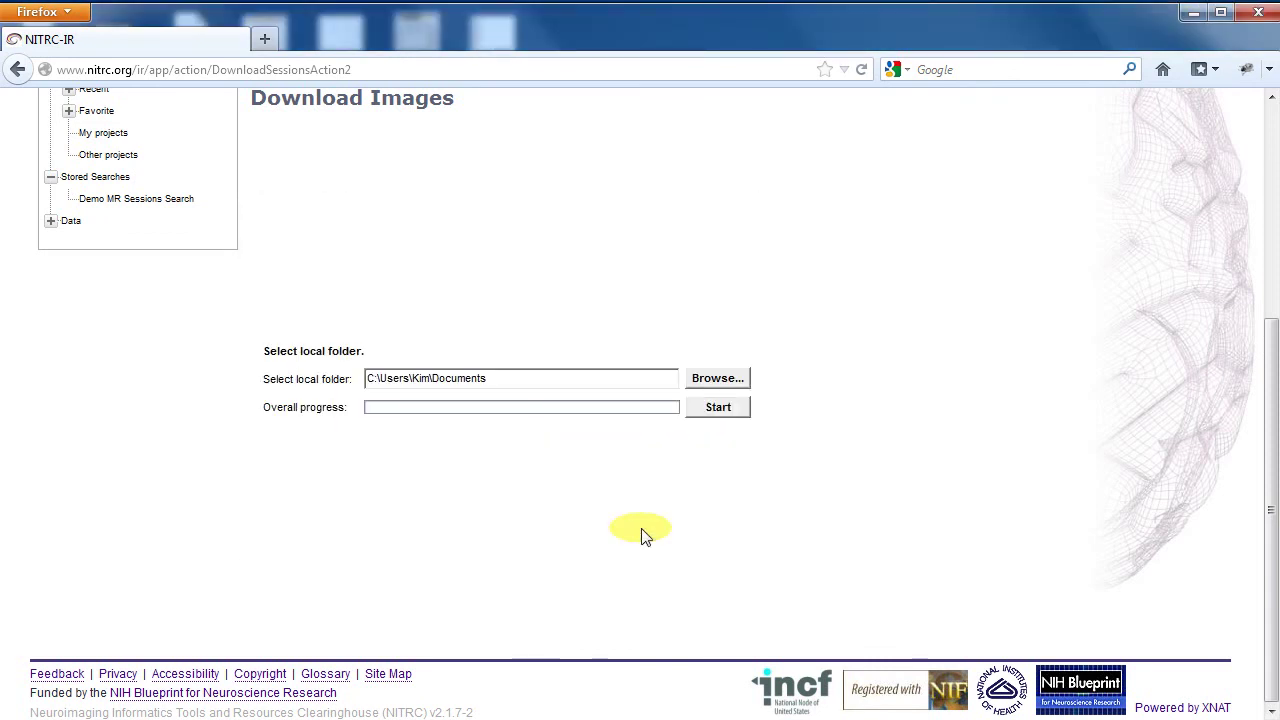